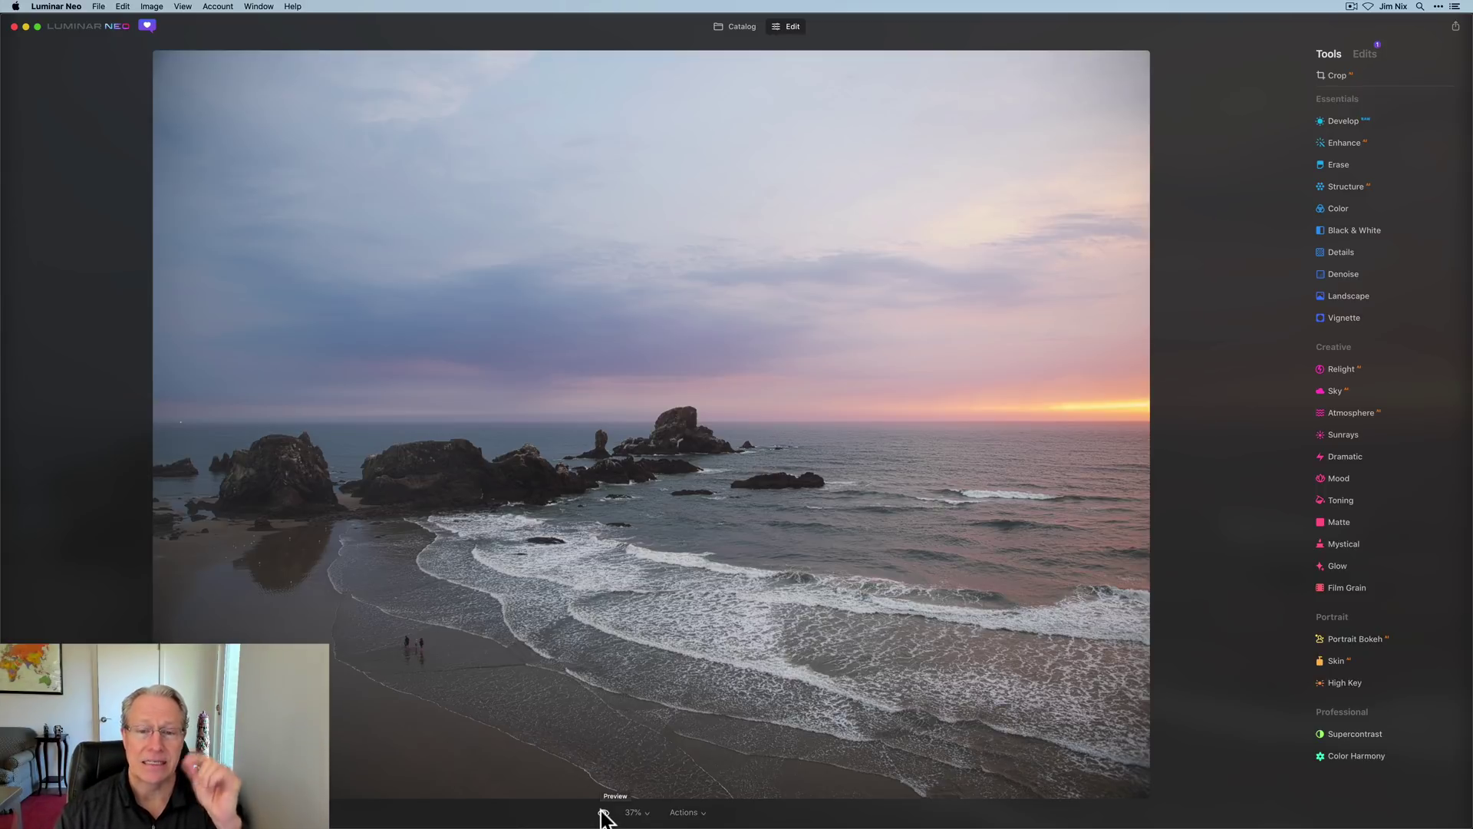
# Compare the seascape with its original, then activate Toning at Amount 50 with Highlights selected.
pyautogui.click(604, 813)
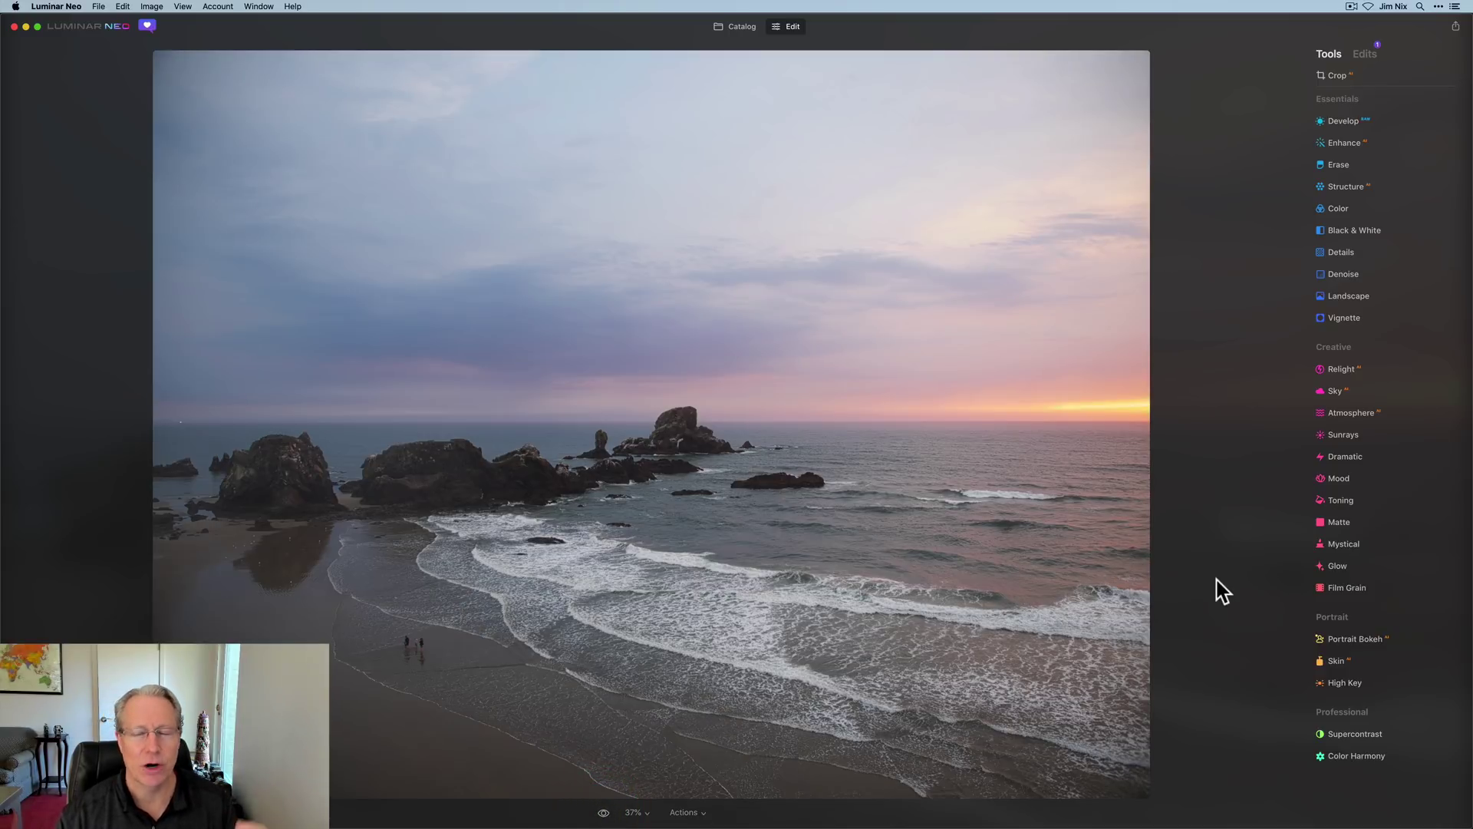
pyautogui.click(1346, 500)
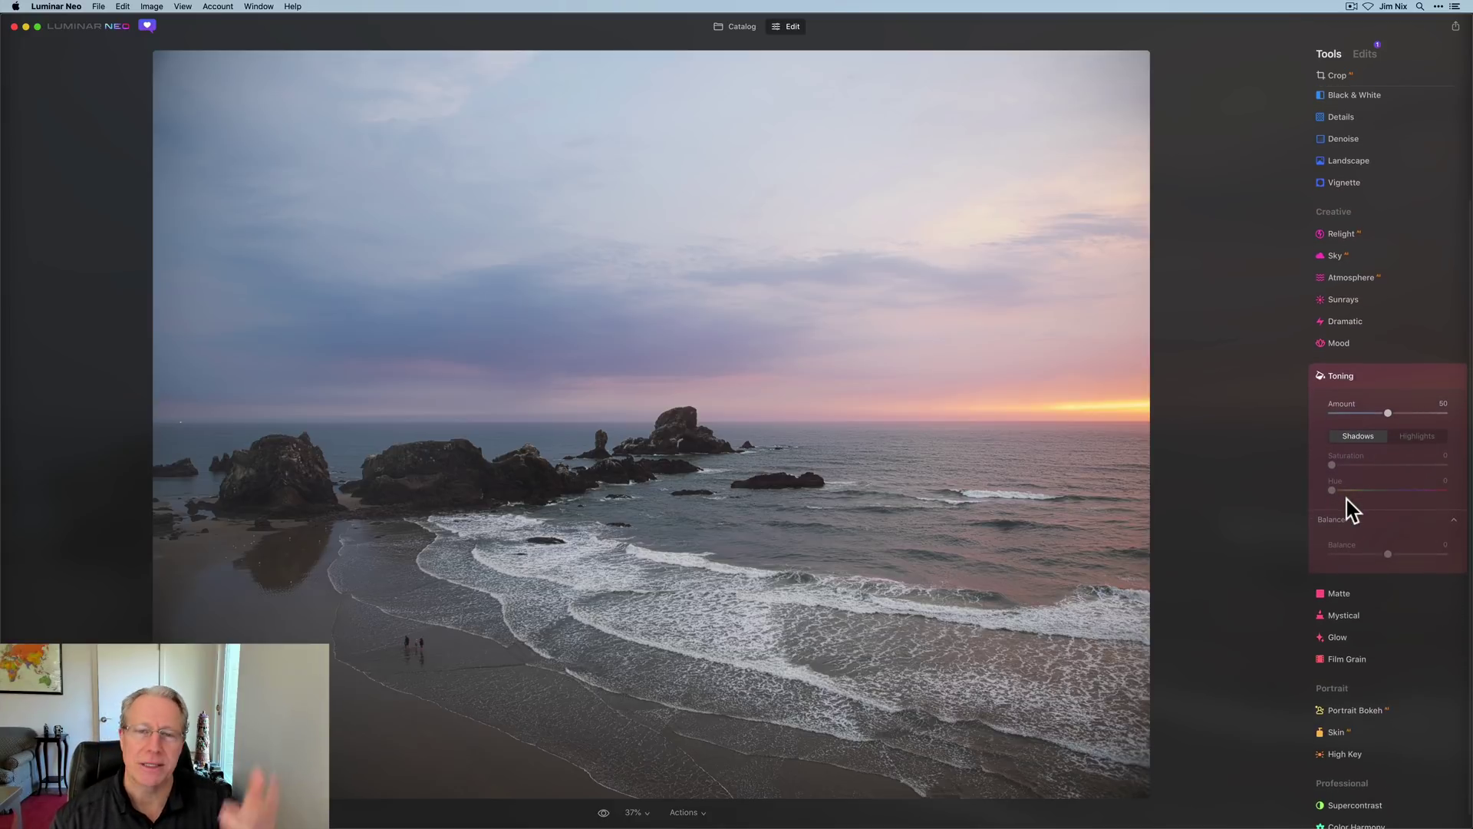
pyautogui.click(1388, 412)
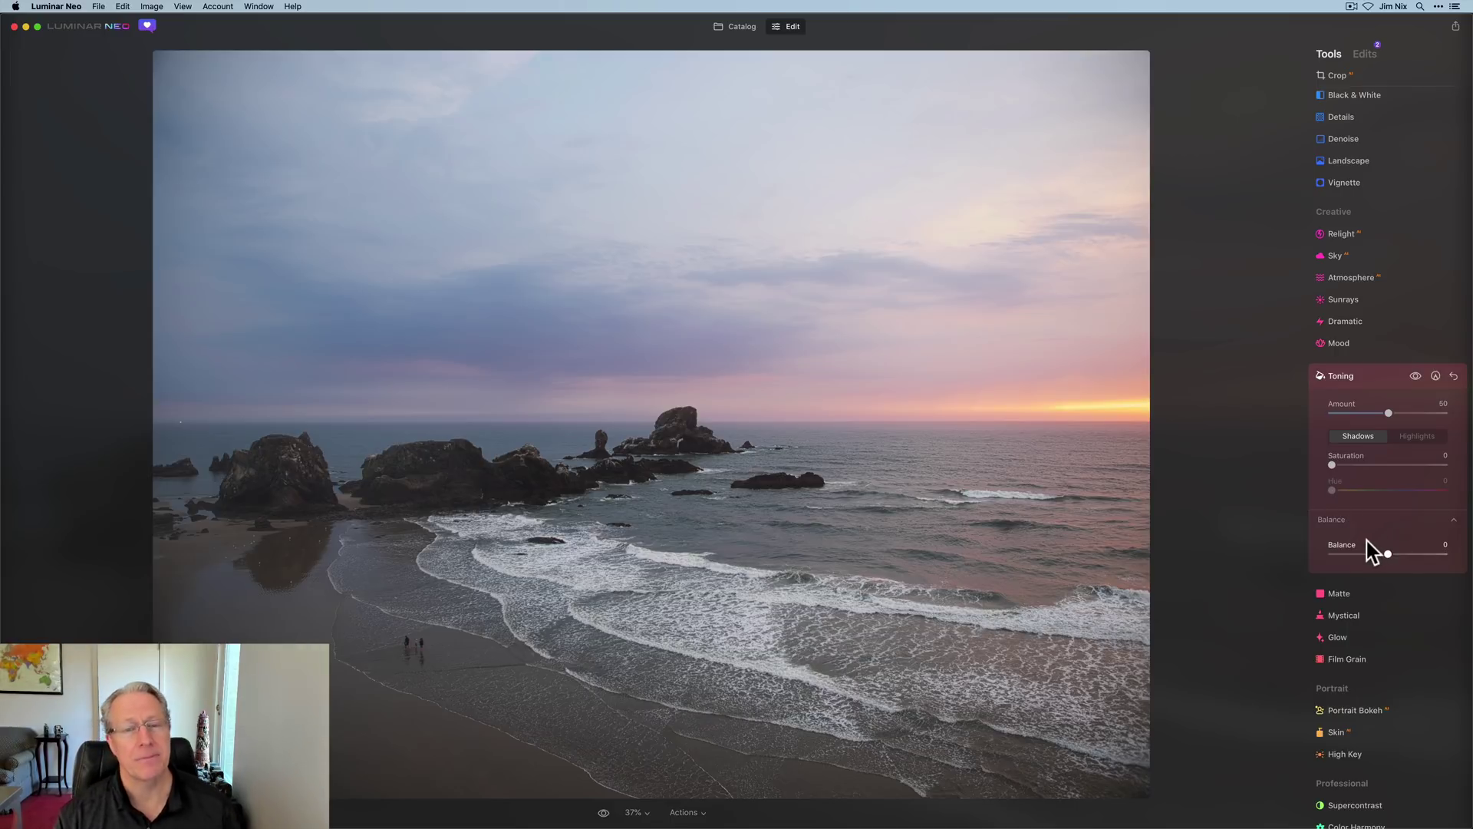
pyautogui.click(1413, 435)
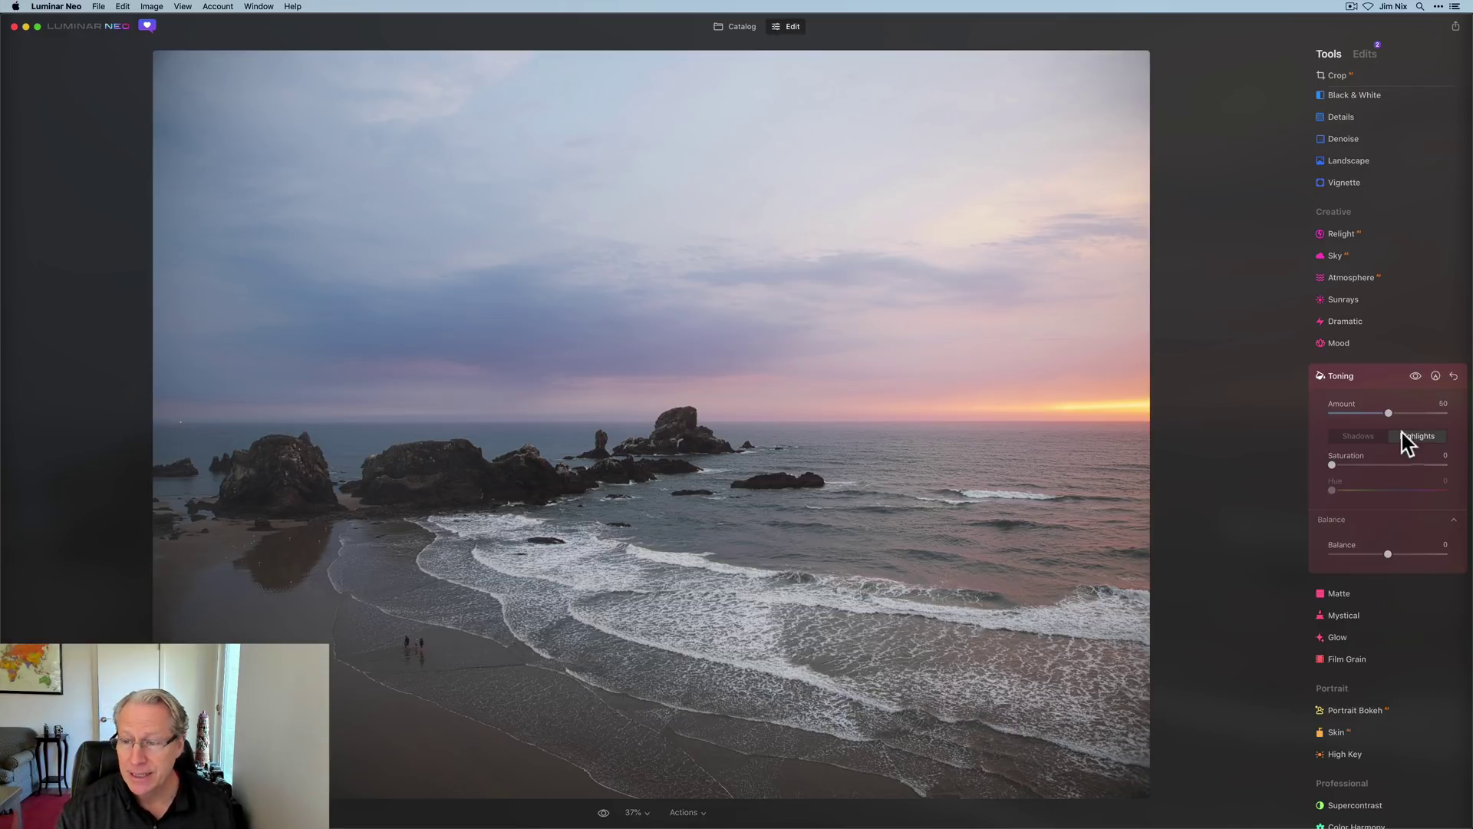
# Raise highlight saturation to 47 for a pink cast, trying hue 39 before returning it to 0.
pyautogui.click(1404, 435)
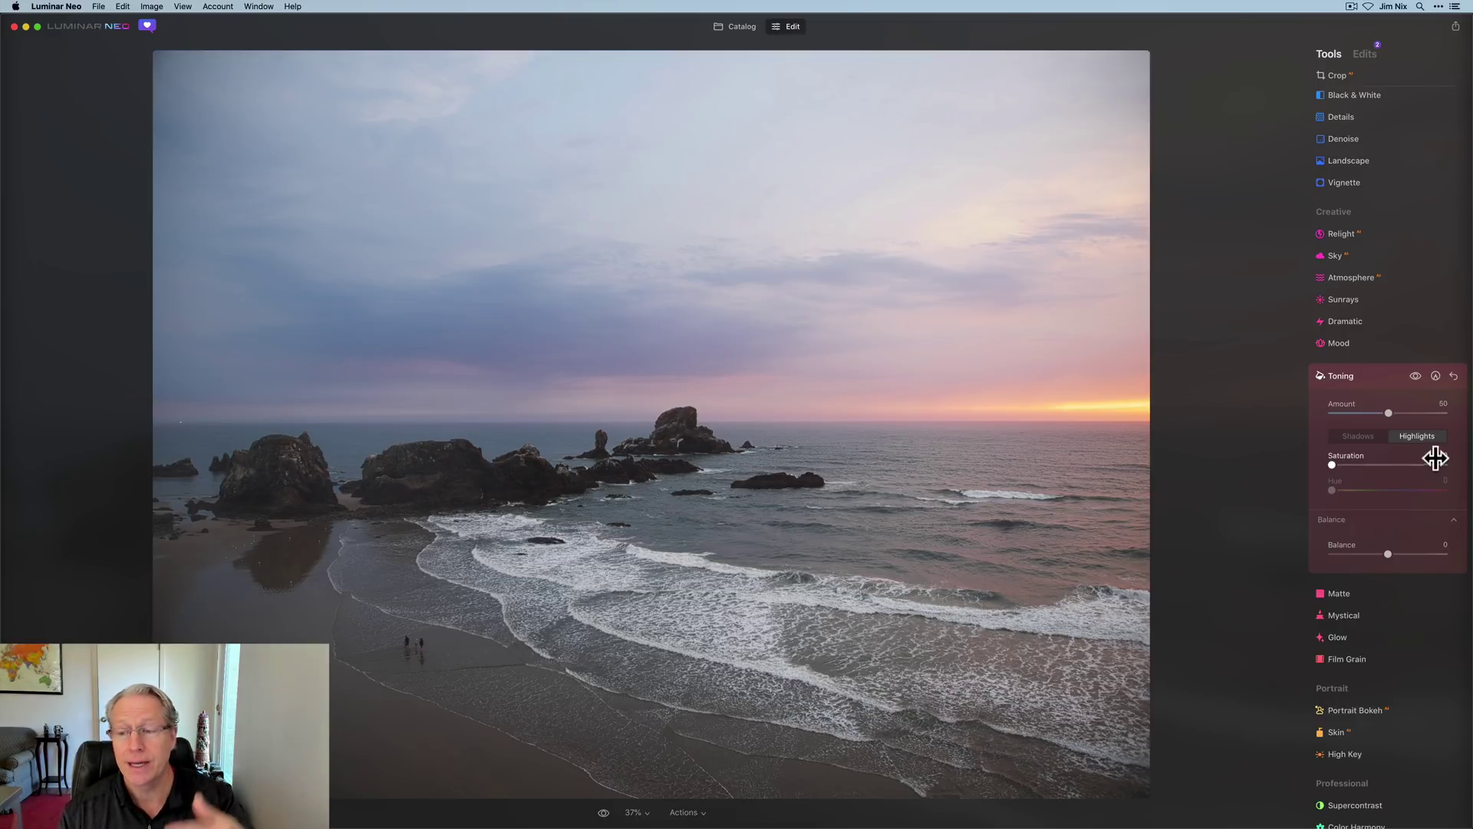
pyautogui.click(1425, 439)
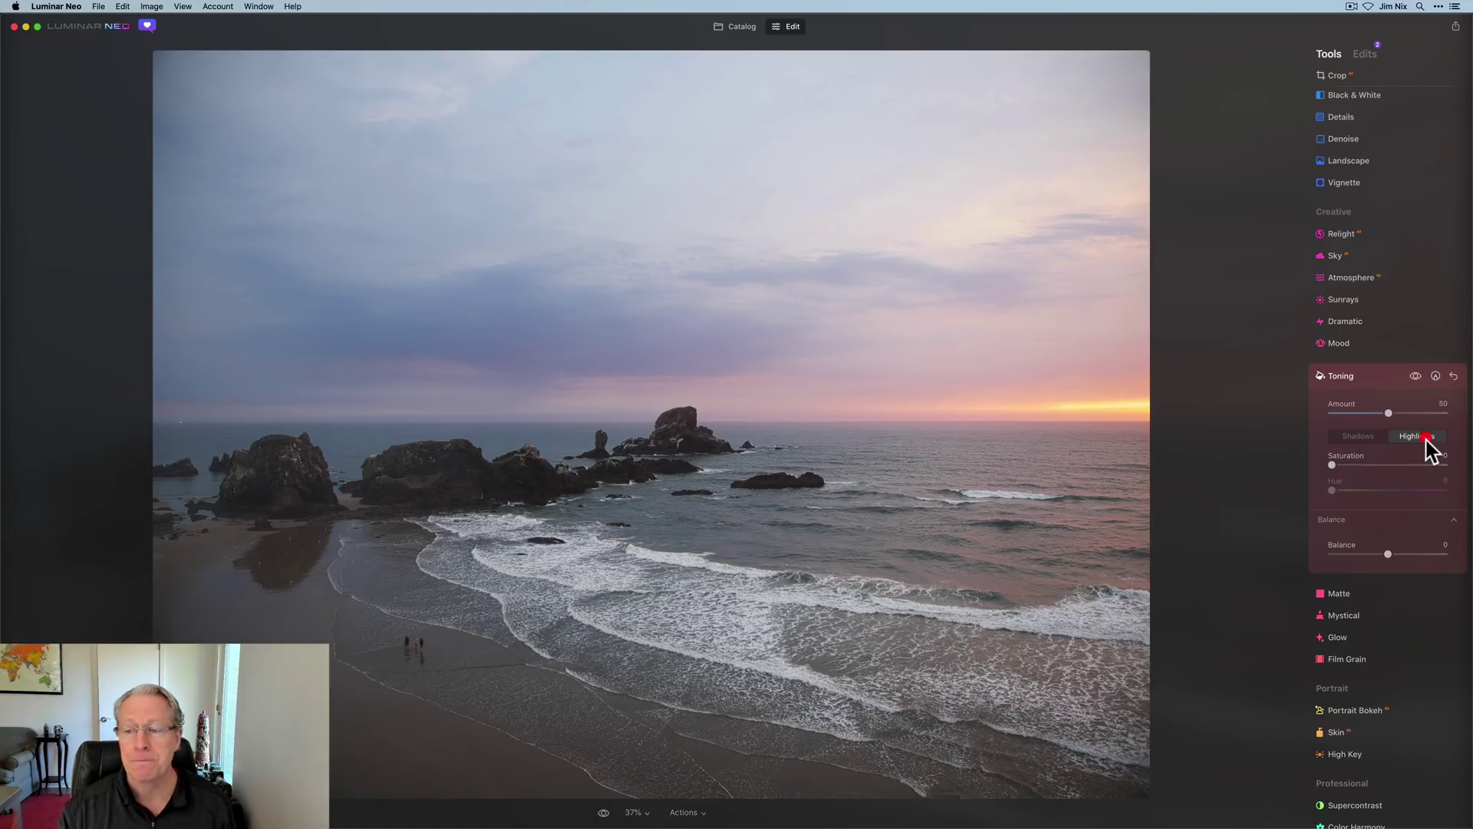
pyautogui.click(1332, 465)
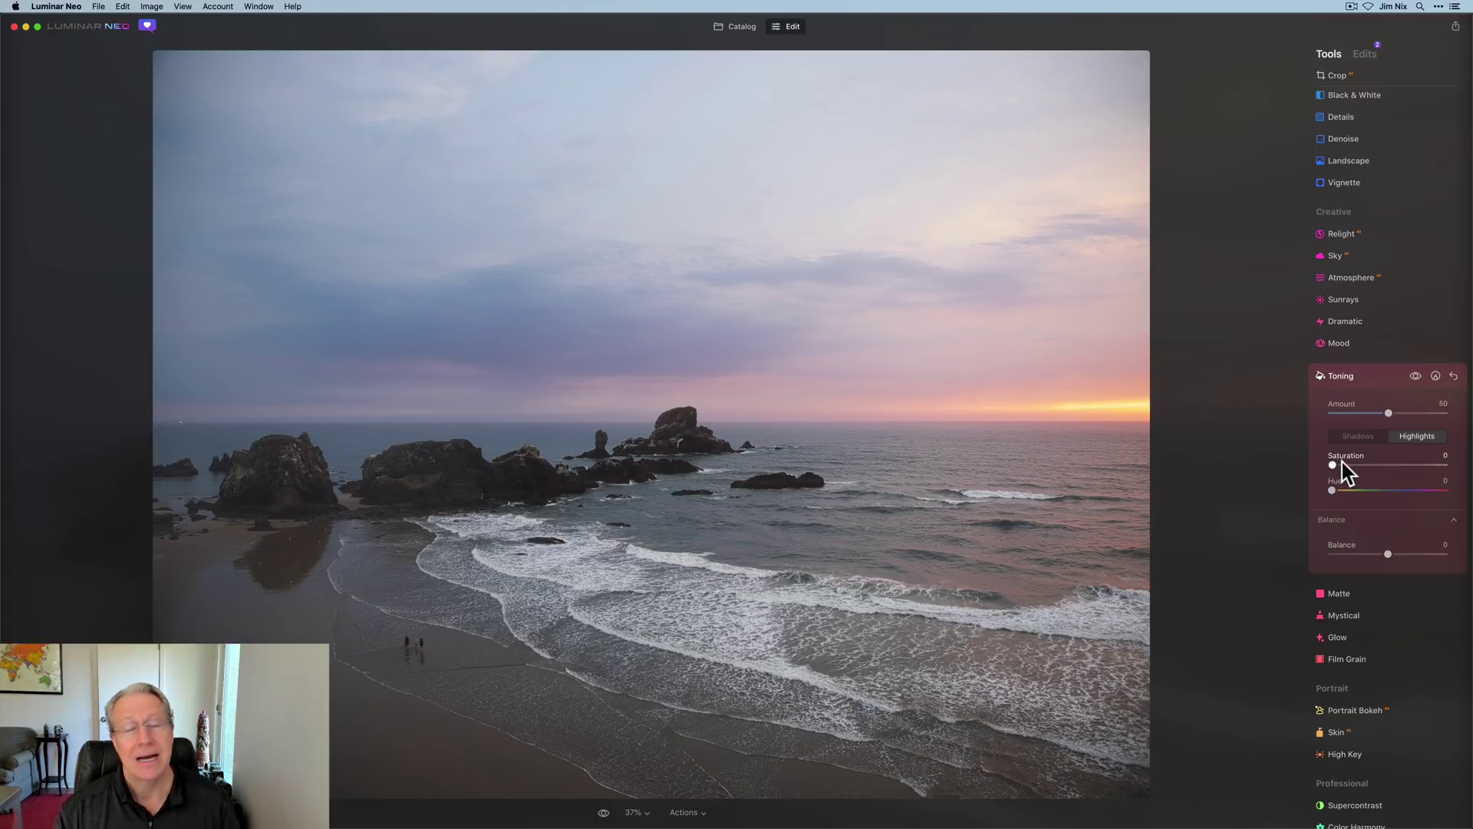
pyautogui.click(1421, 435)
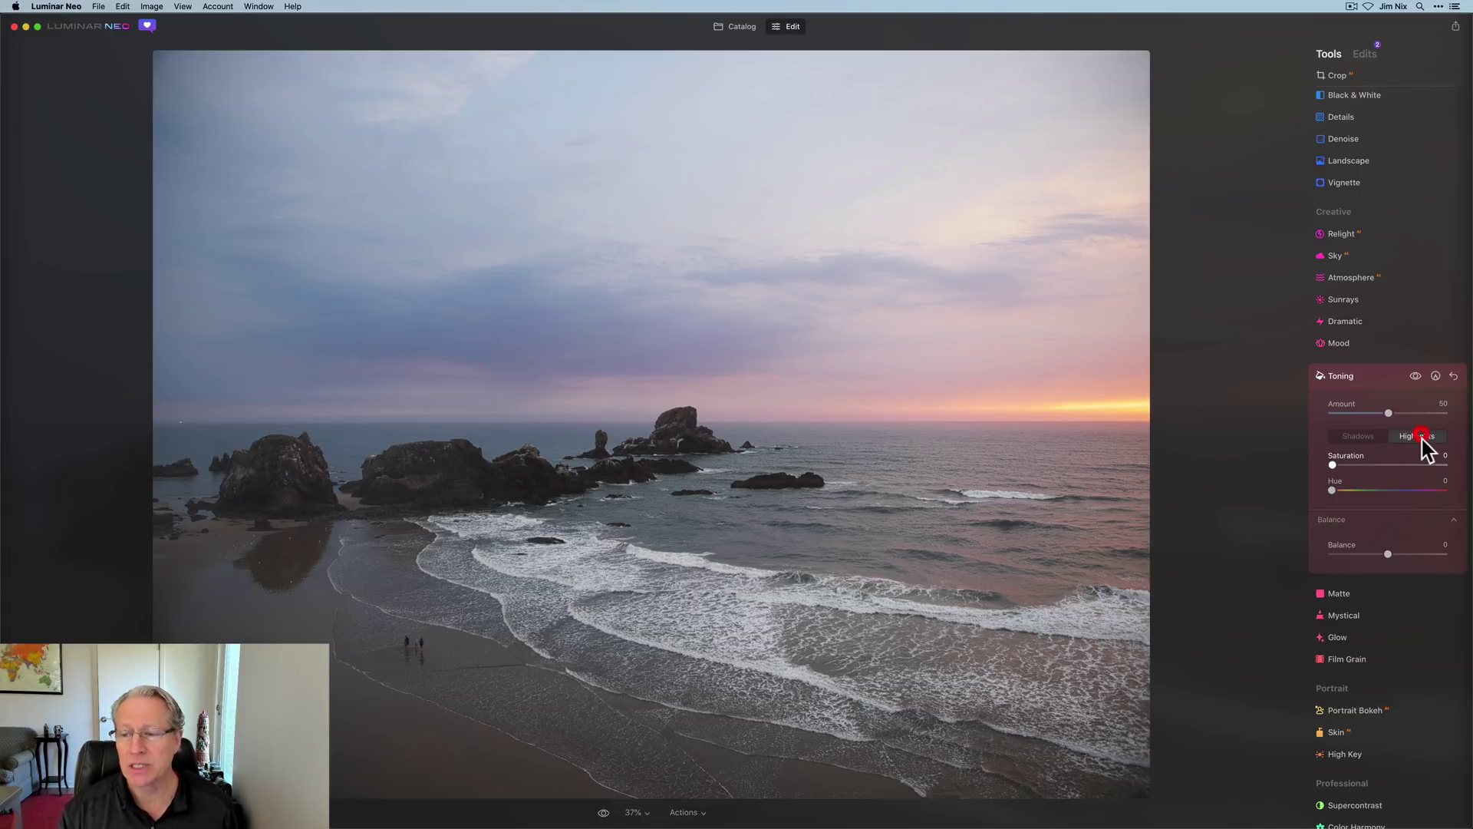
pyautogui.click(1331, 490)
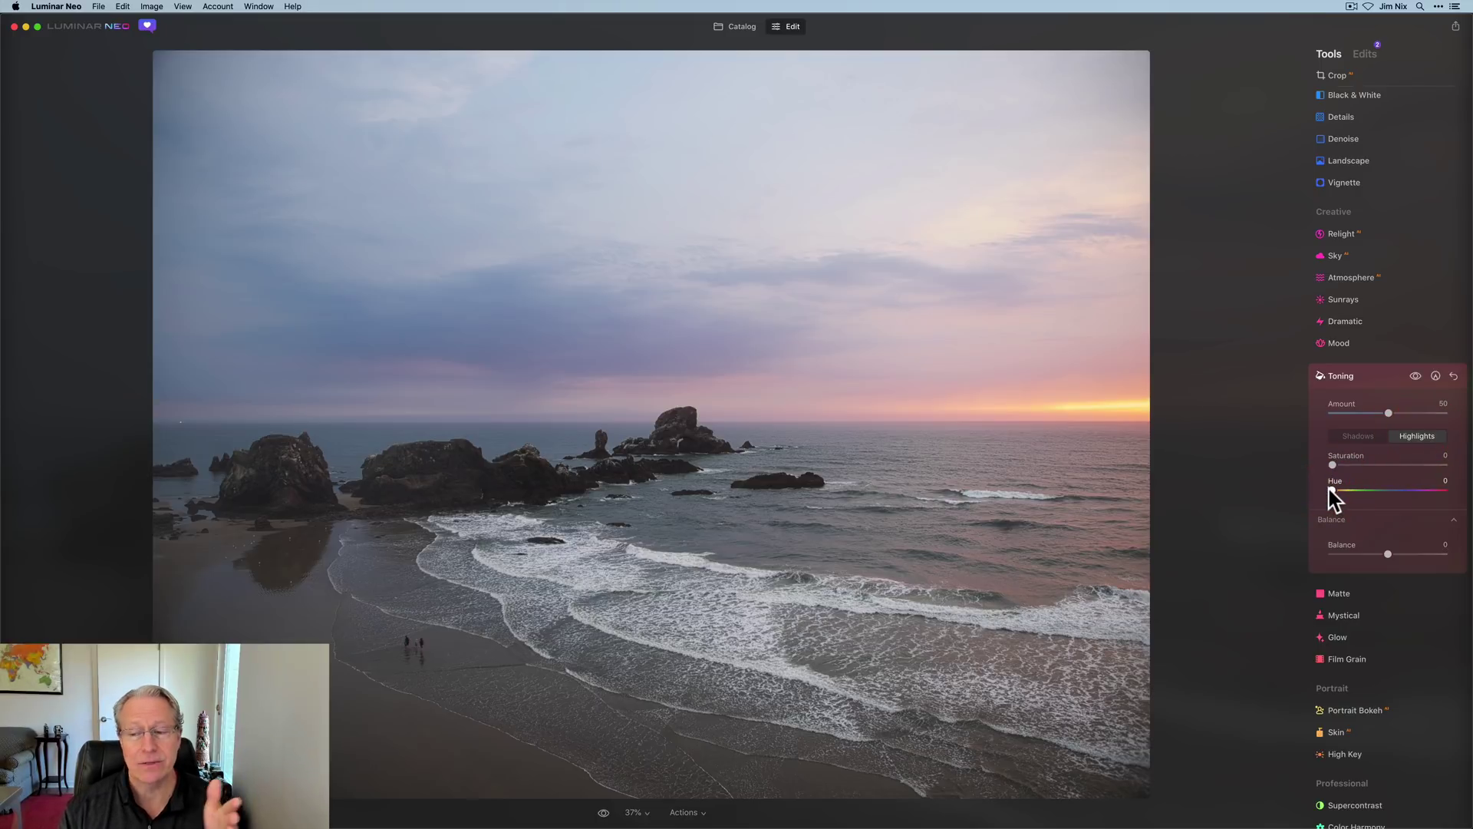
pyautogui.moveTo(1330, 491); pyautogui.dragTo(1344, 491)
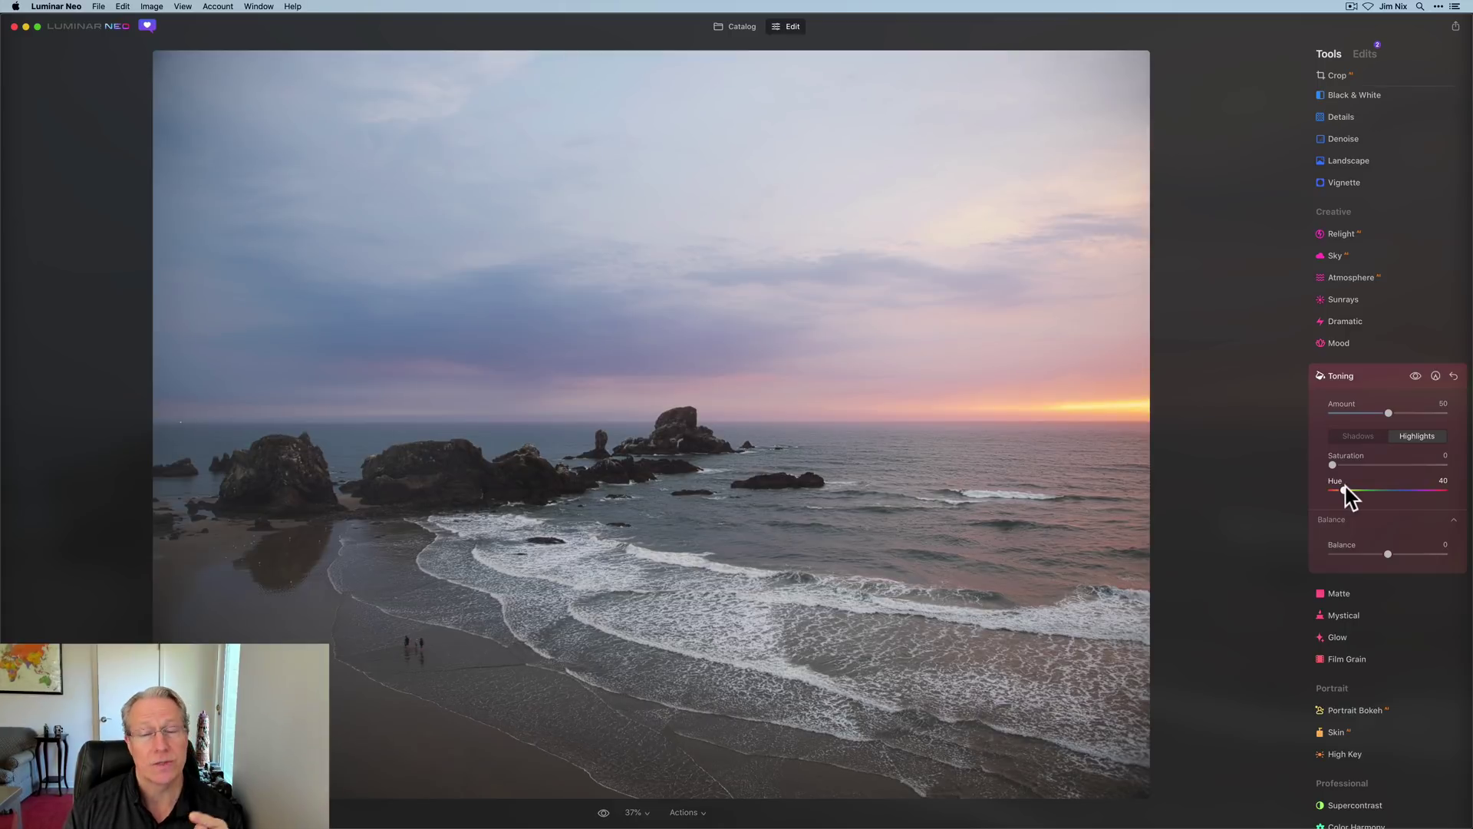
pyautogui.moveTo(1344, 491); pyautogui.dragTo(1388, 465)
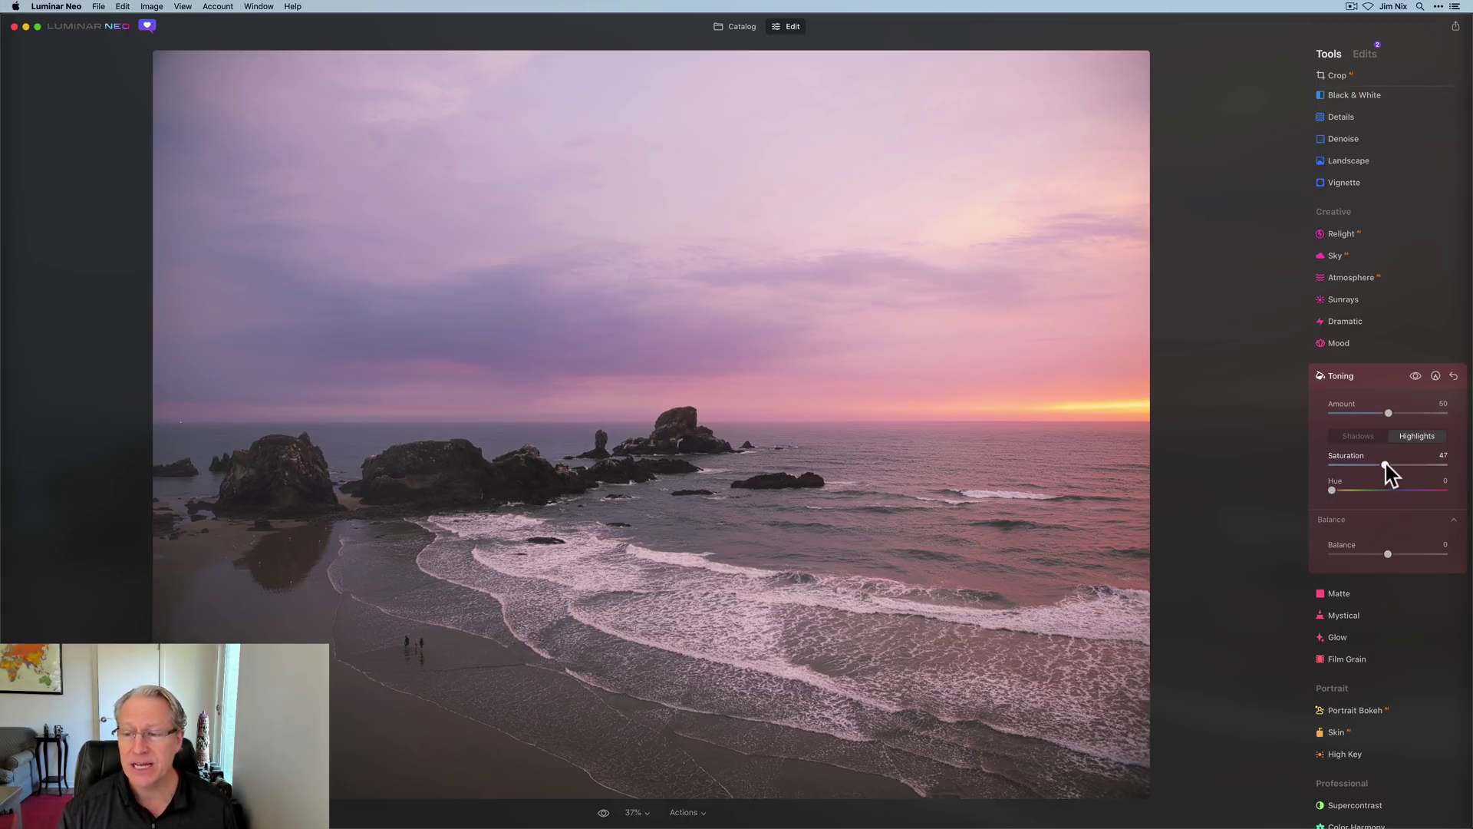
# Sweep the highlight hue through the colours, settling on hue 285 with saturation 68.
pyautogui.moveTo(1385, 464); pyautogui.dragTo(1390, 465)
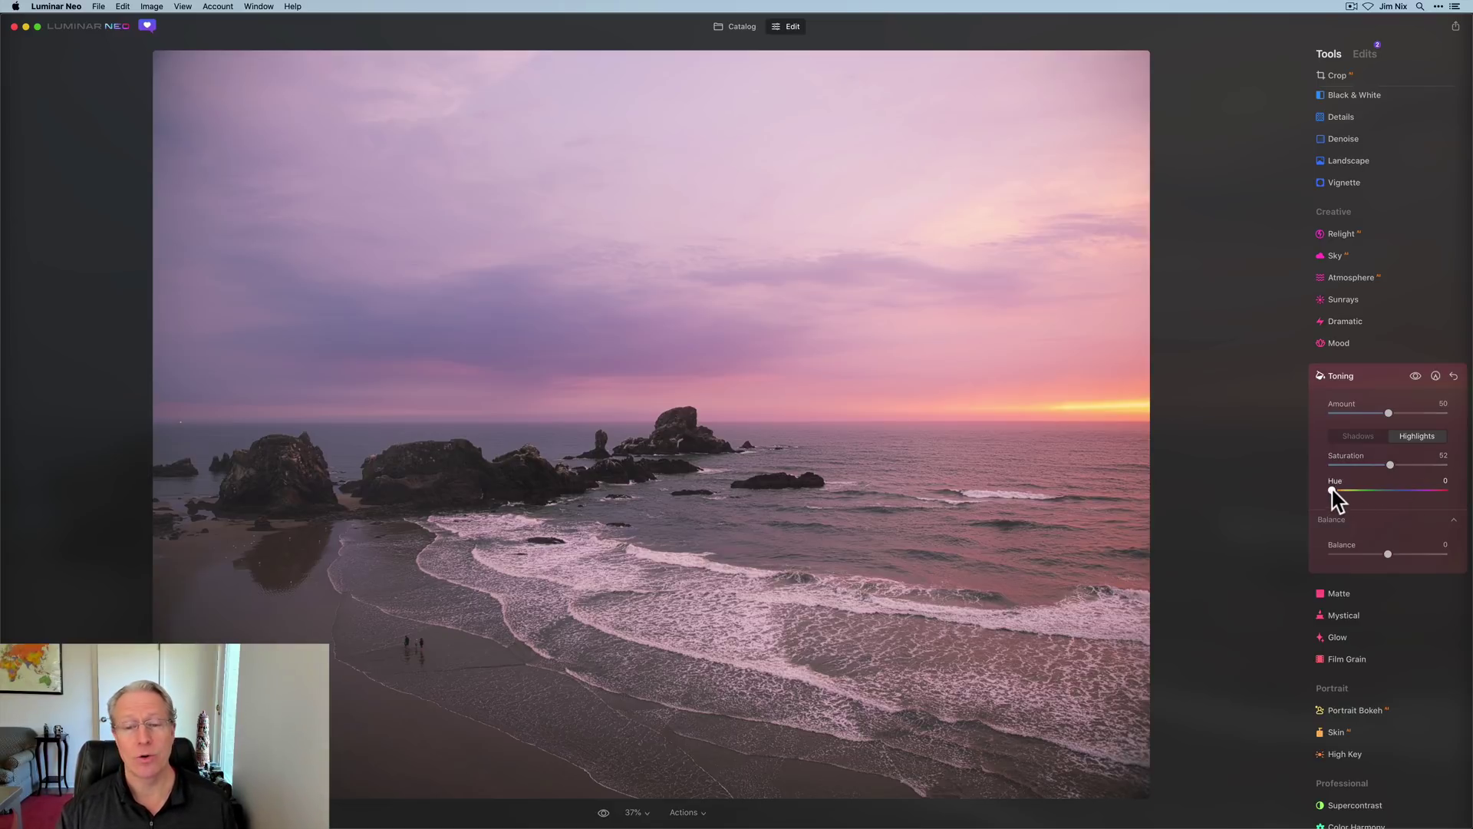
pyautogui.moveTo(1331, 489); pyautogui.dragTo(1339, 492)
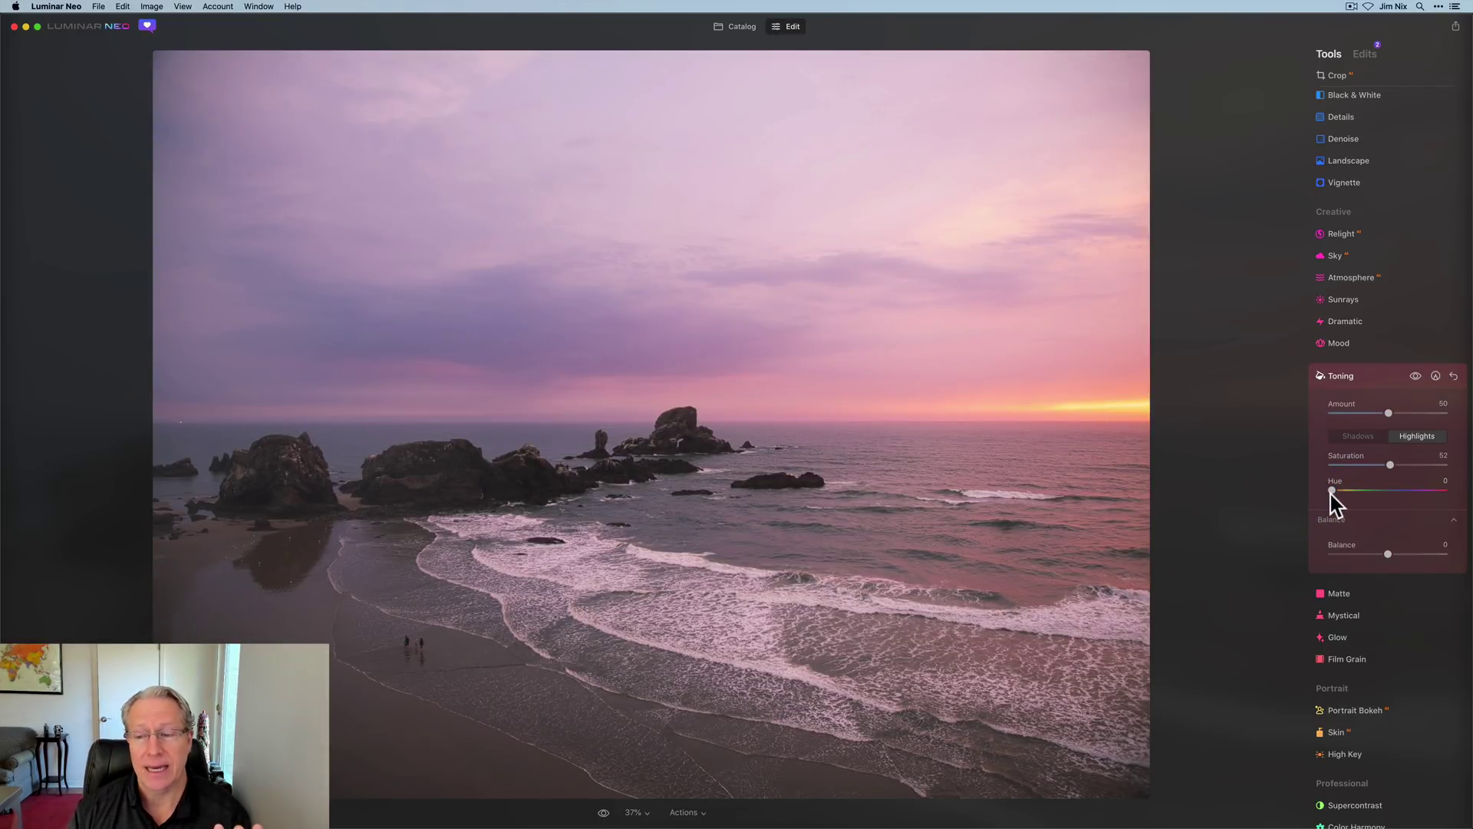
pyautogui.moveTo(1331, 489); pyautogui.dragTo(1445, 490)
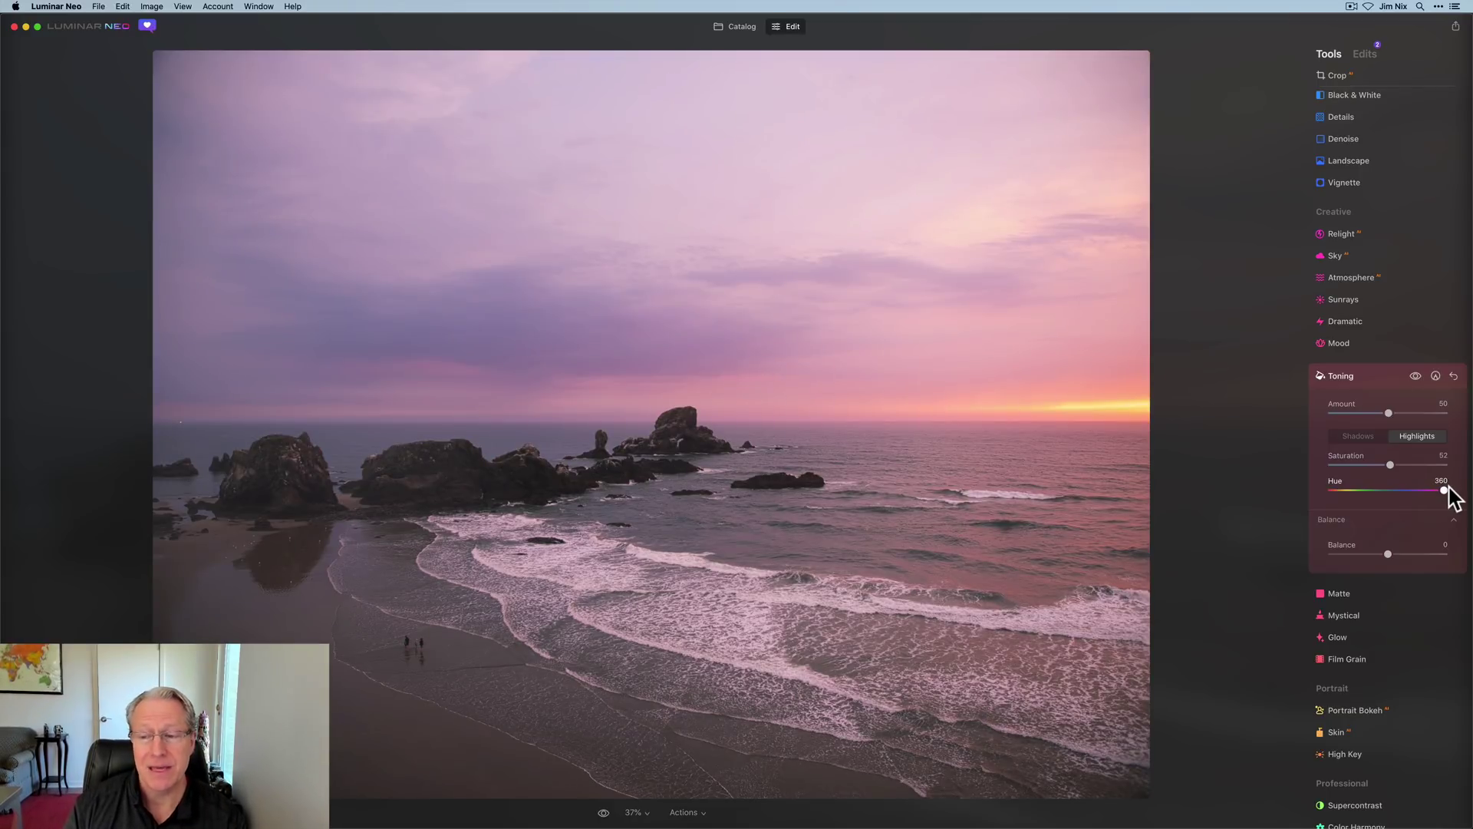
pyautogui.moveTo(1444, 489); pyautogui.dragTo(1211, 498)
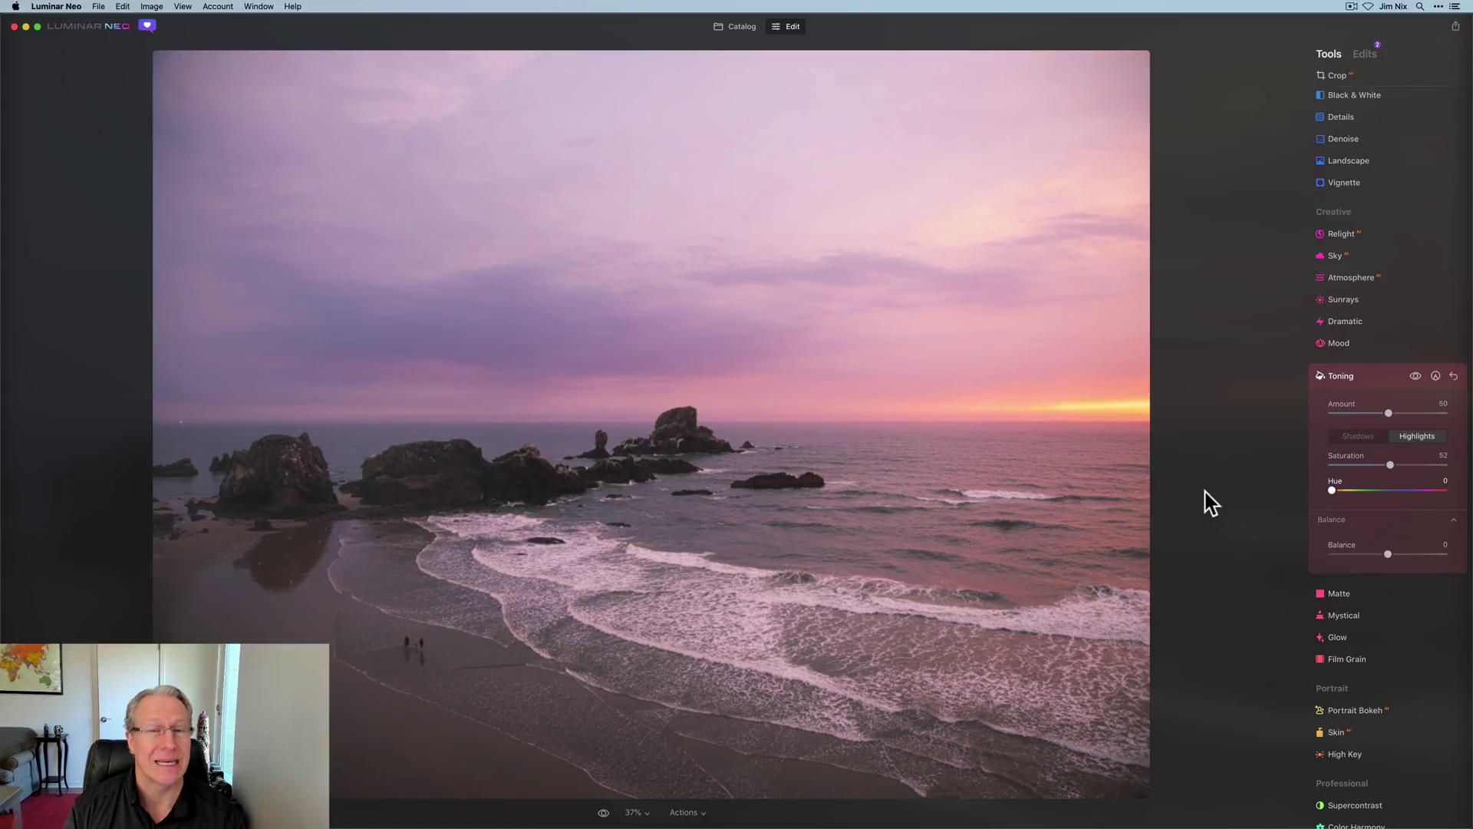
pyautogui.click(1379, 489)
pyautogui.click(1421, 489)
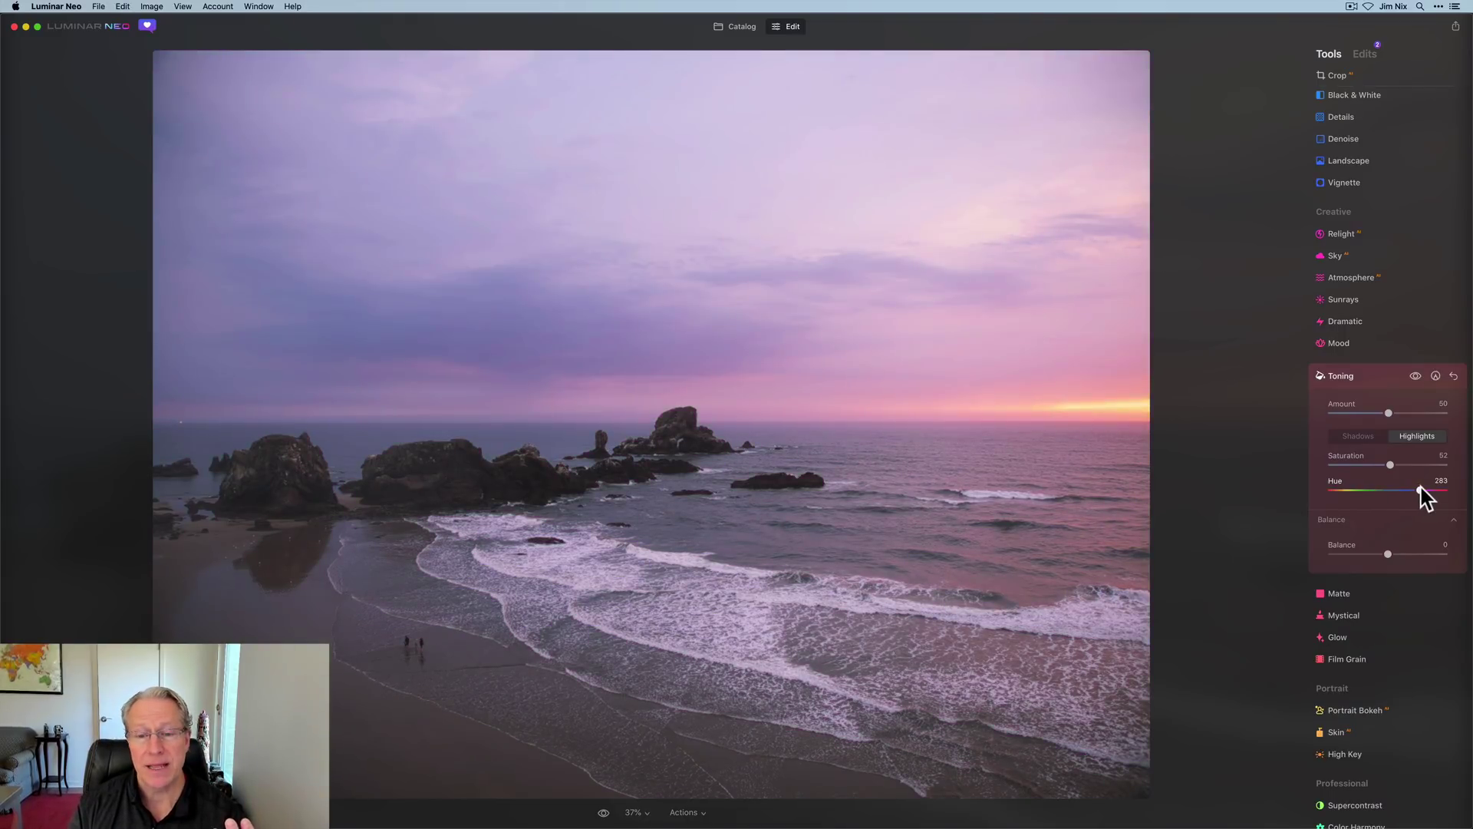
pyautogui.click(1422, 490)
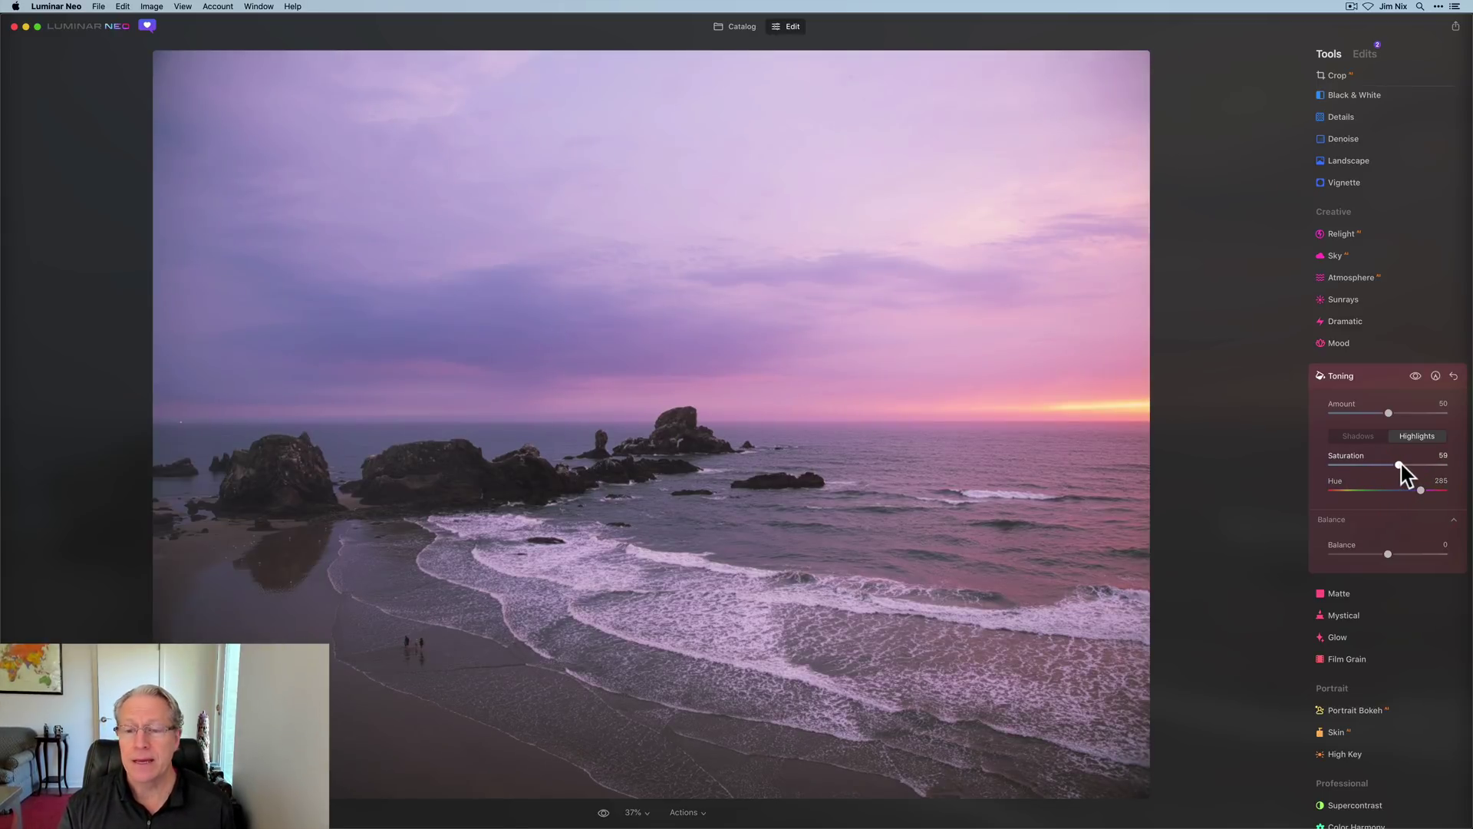
pyautogui.moveTo(1393, 468); pyautogui.dragTo(1412, 466)
pyautogui.click(1411, 463)
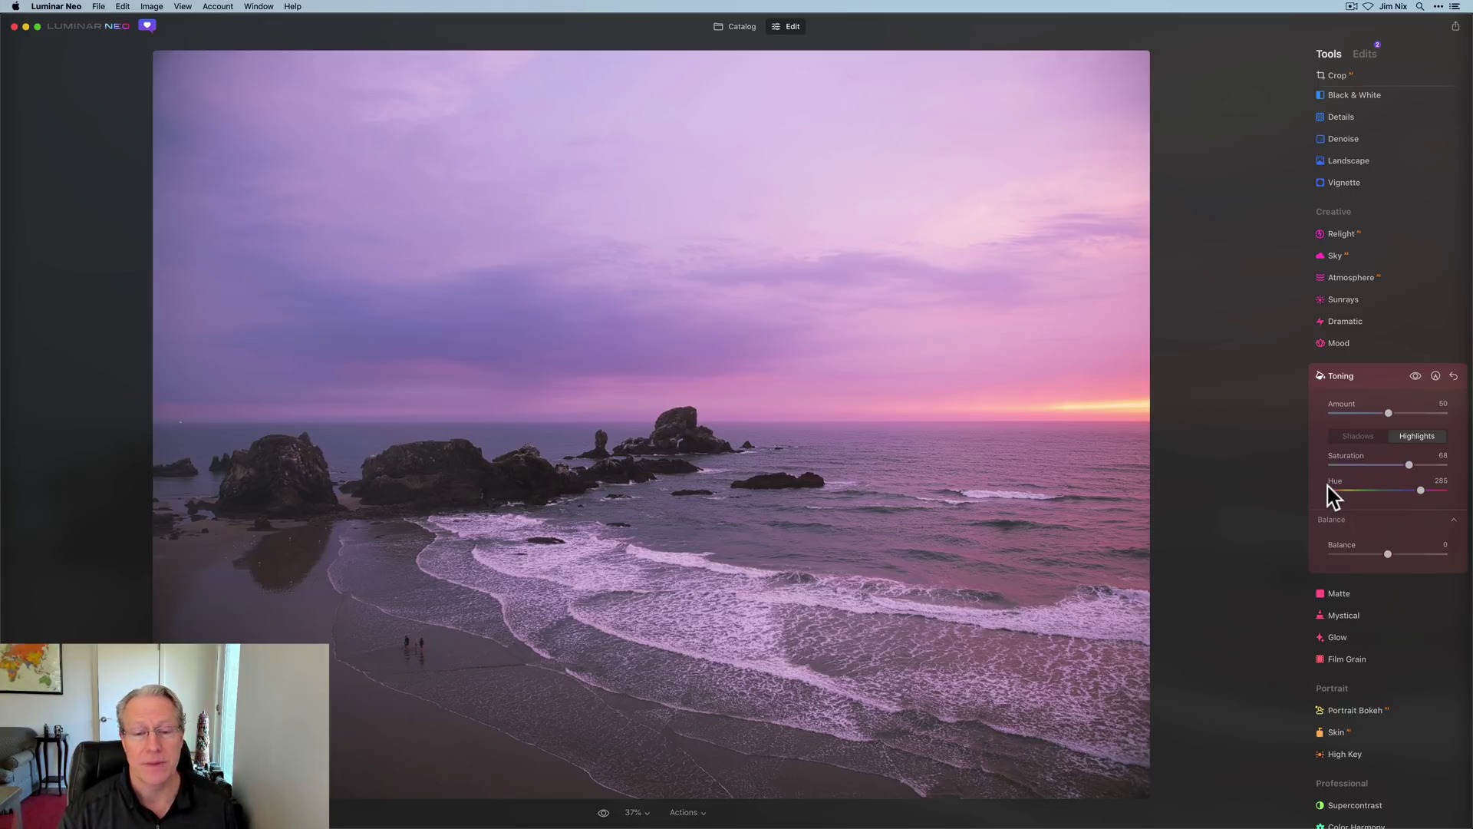
# Tint the shadows blue at hue 231, saturation 47, and lower highlight saturation to 63.
pyautogui.click(1352, 435)
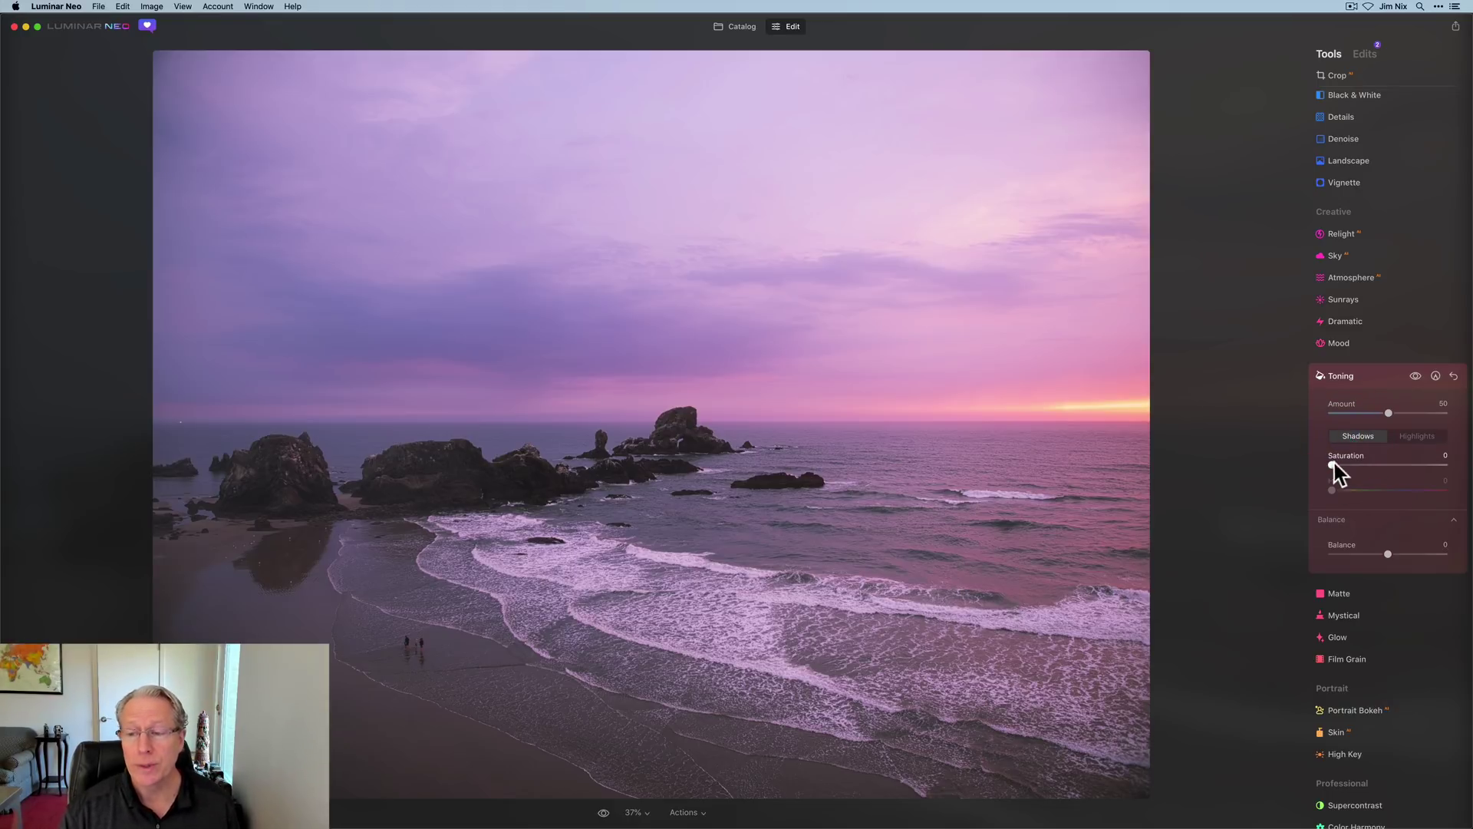
pyautogui.moveTo(1332, 464); pyautogui.dragTo(1410, 465)
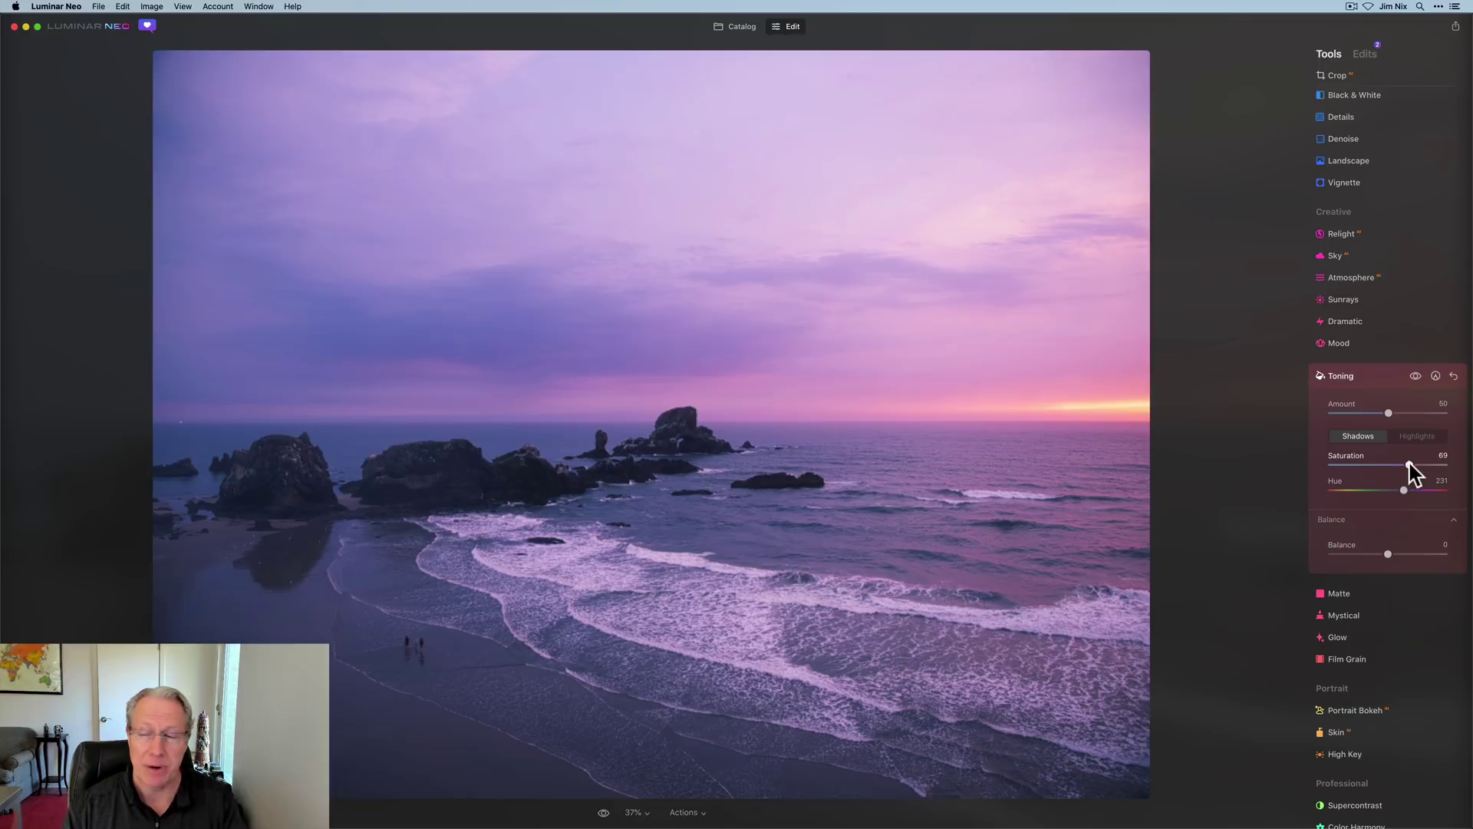
pyautogui.moveTo(1395, 465); pyautogui.dragTo(1306, 490)
pyautogui.click(1419, 437)
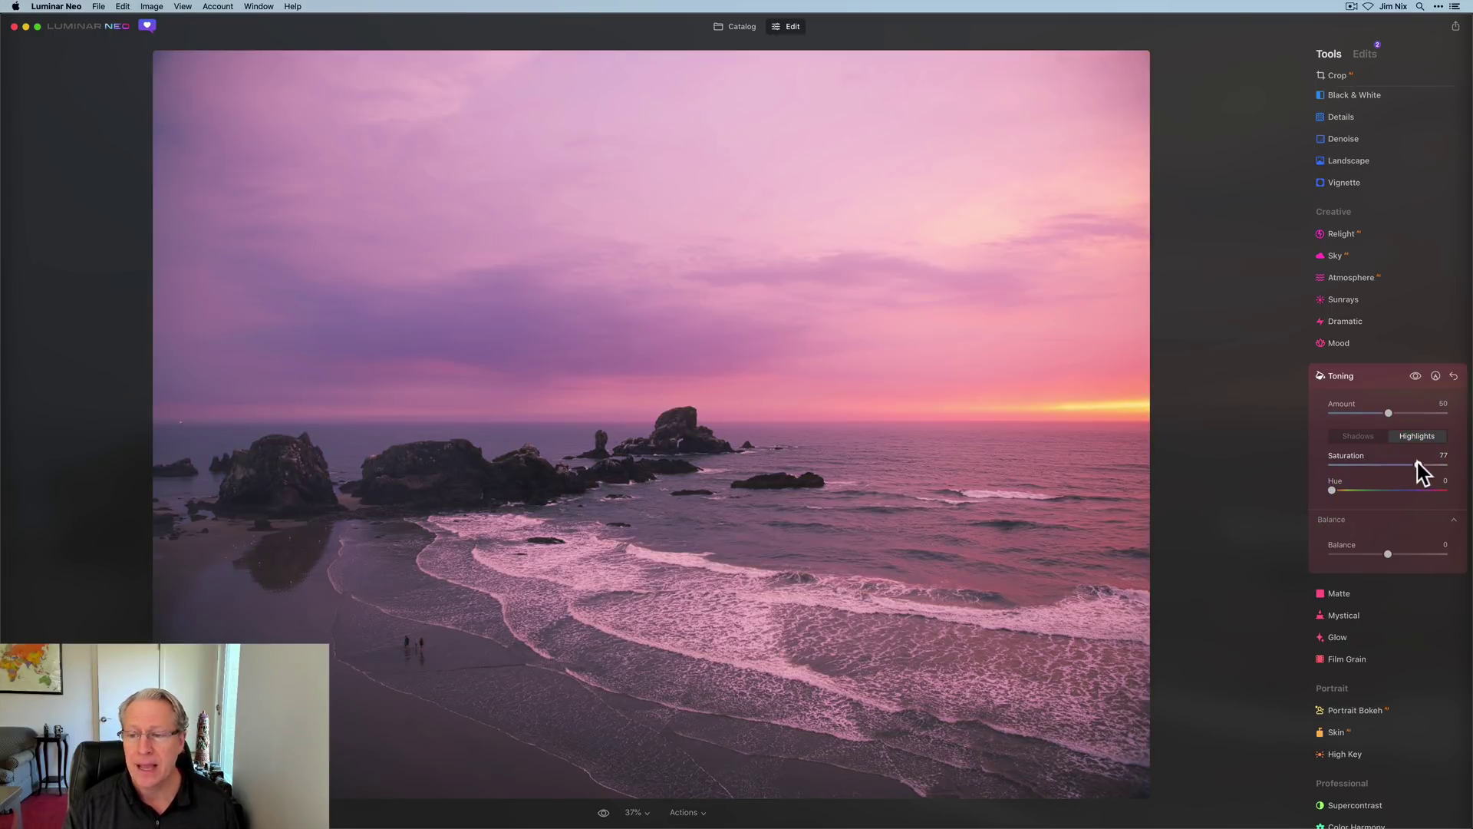
pyautogui.moveTo(1417, 465); pyautogui.dragTo(1387, 464)
pyautogui.click(1356, 436)
pyautogui.click(1363, 466)
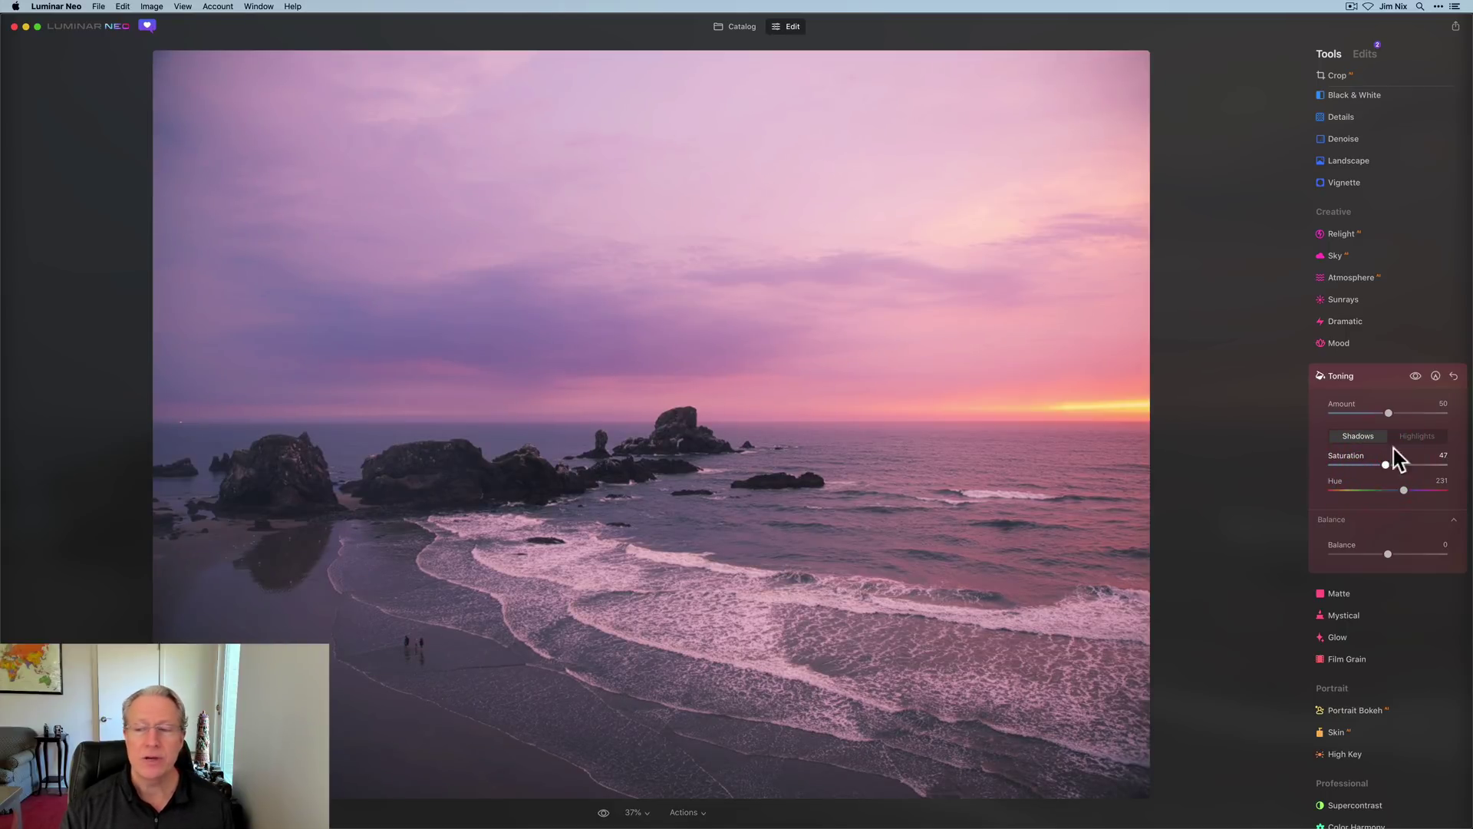
# Toggle the toning off and on, try Amount 100 and about half, then drop it to 0.
pyautogui.click(1415, 376)
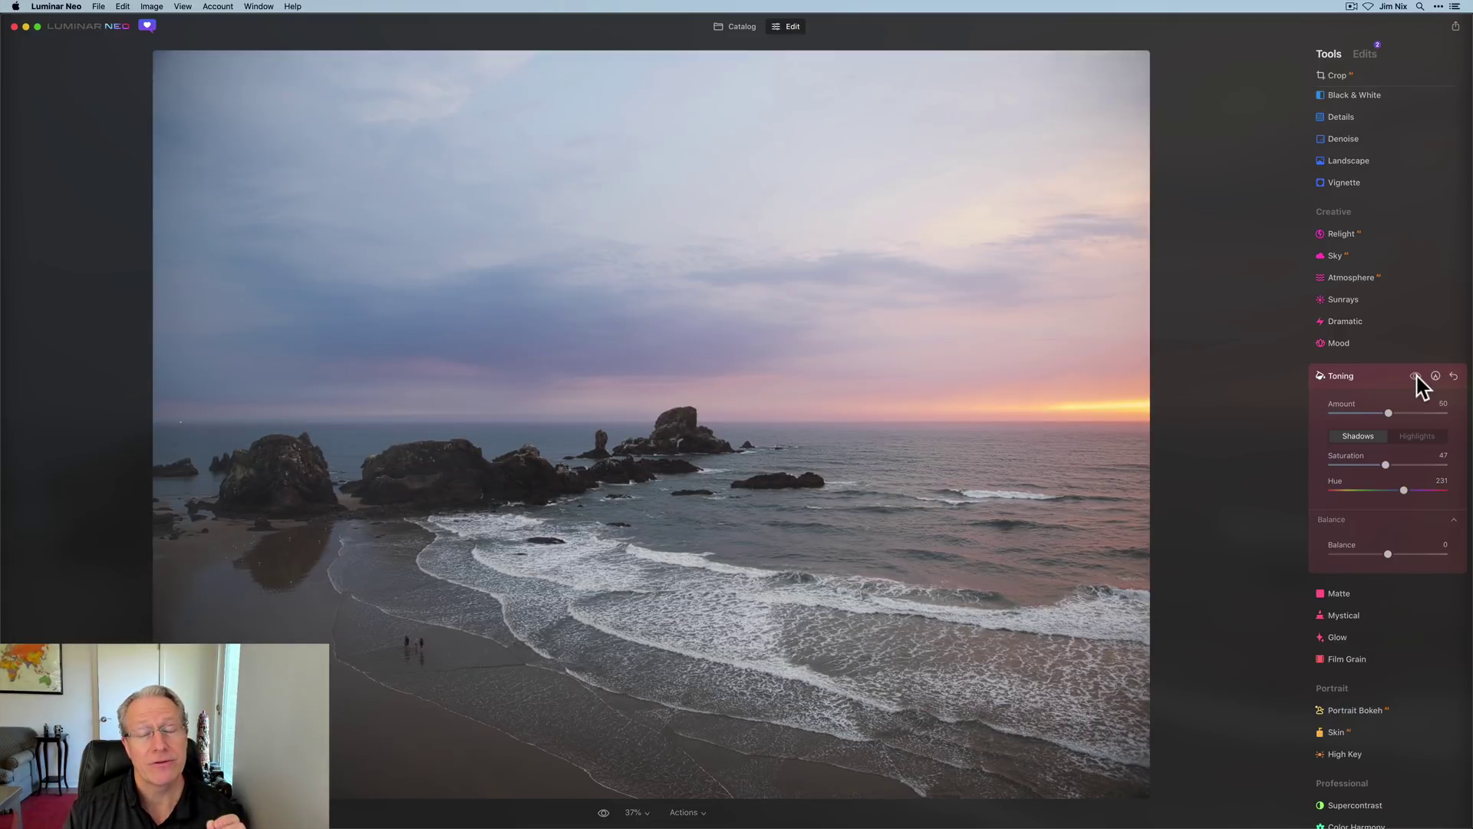
pyautogui.click(1416, 376)
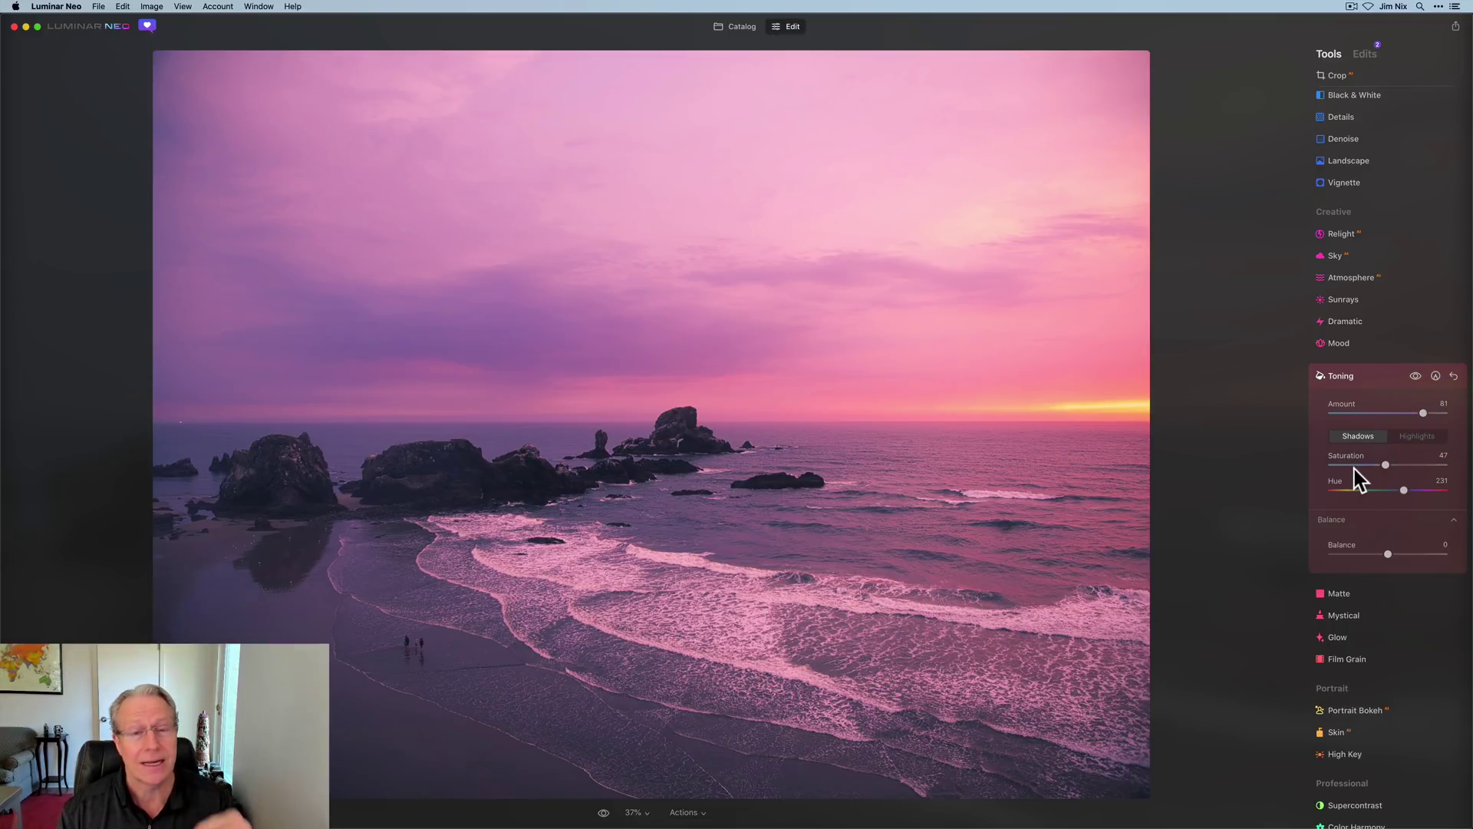
pyautogui.moveTo(1424, 413); pyautogui.dragTo(1465, 420)
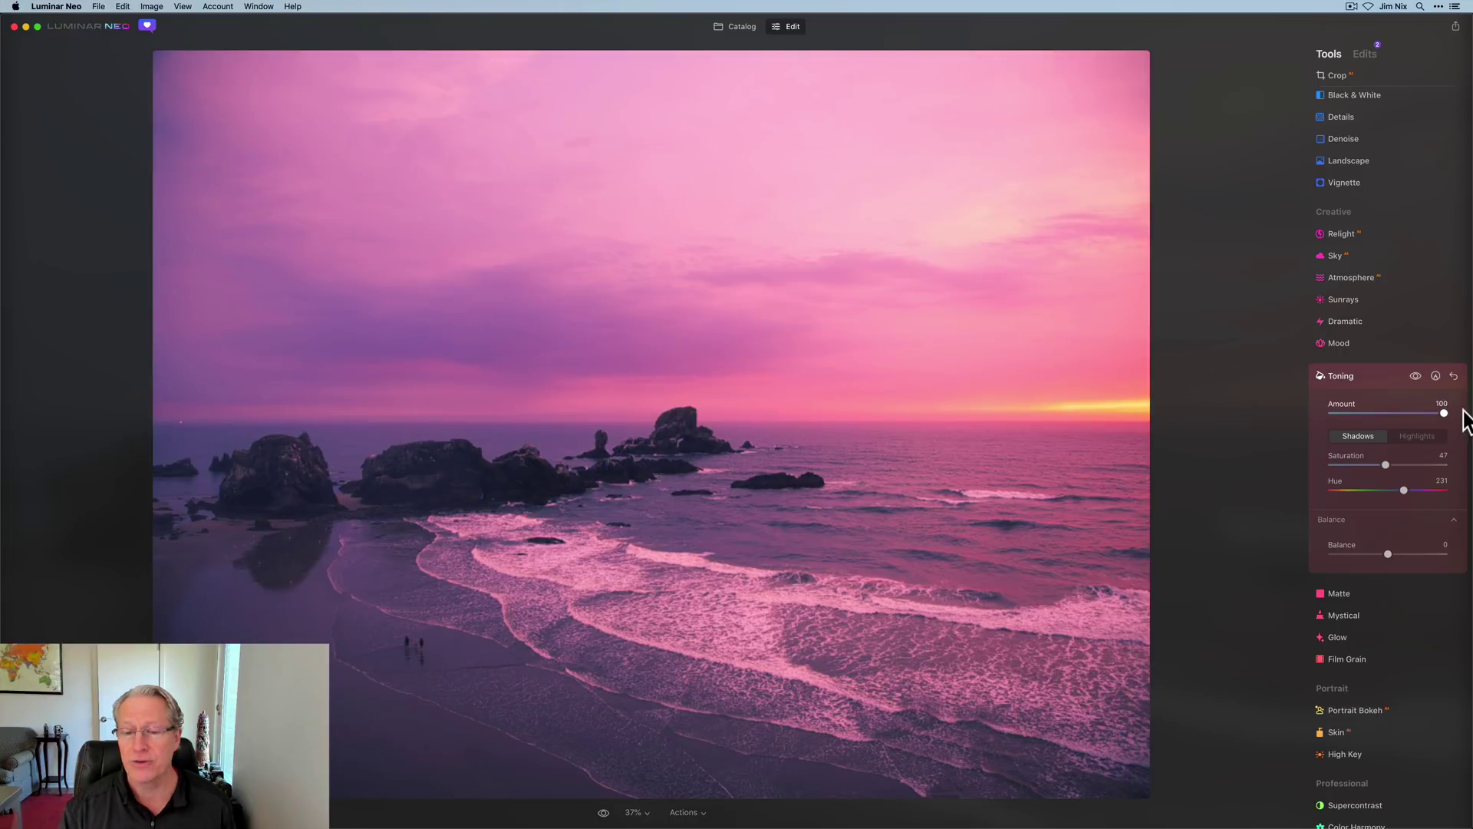
pyautogui.click(1395, 413)
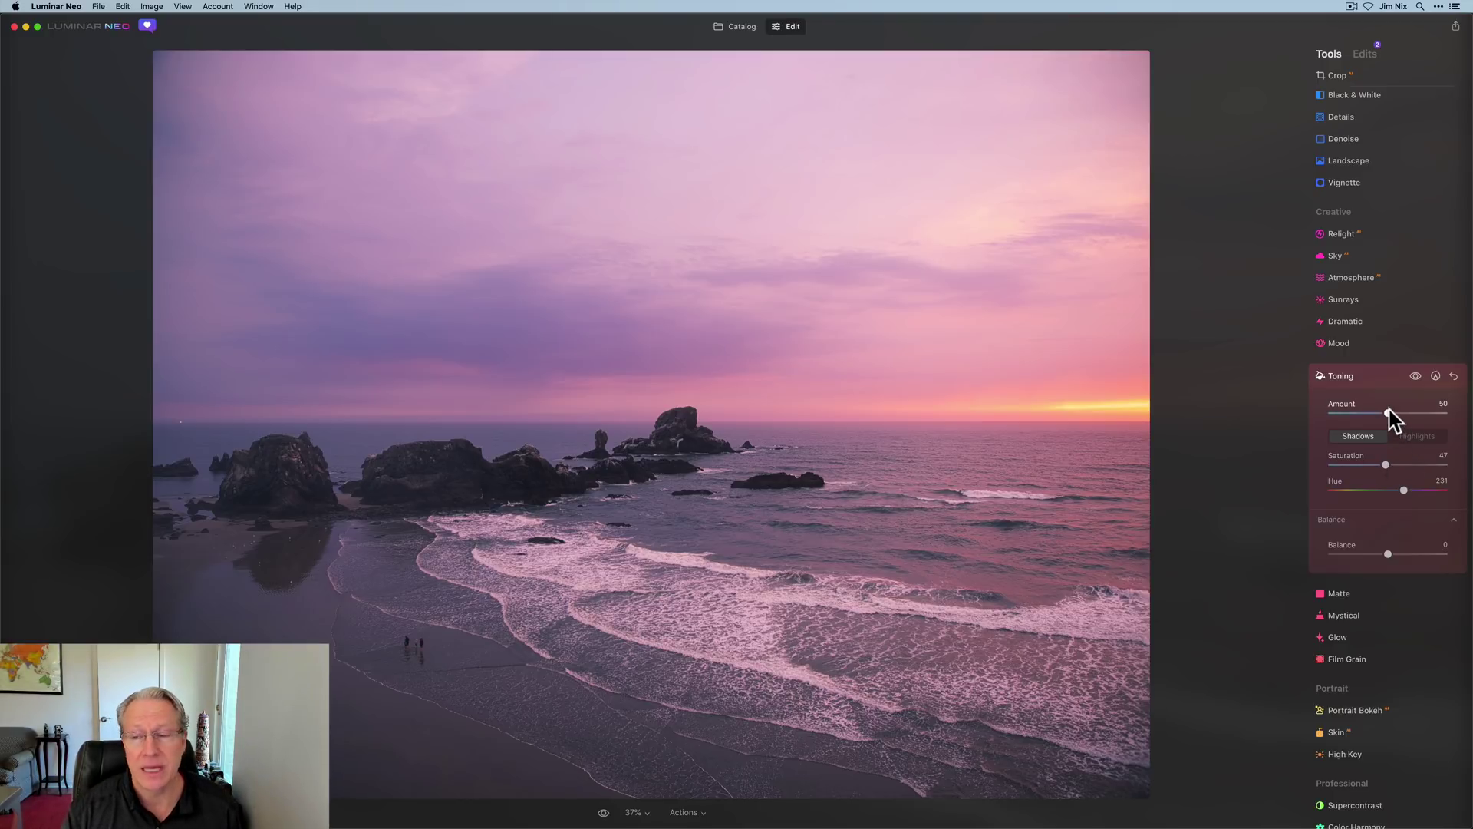
pyautogui.moveTo(1388, 411); pyautogui.dragTo(1281, 412)
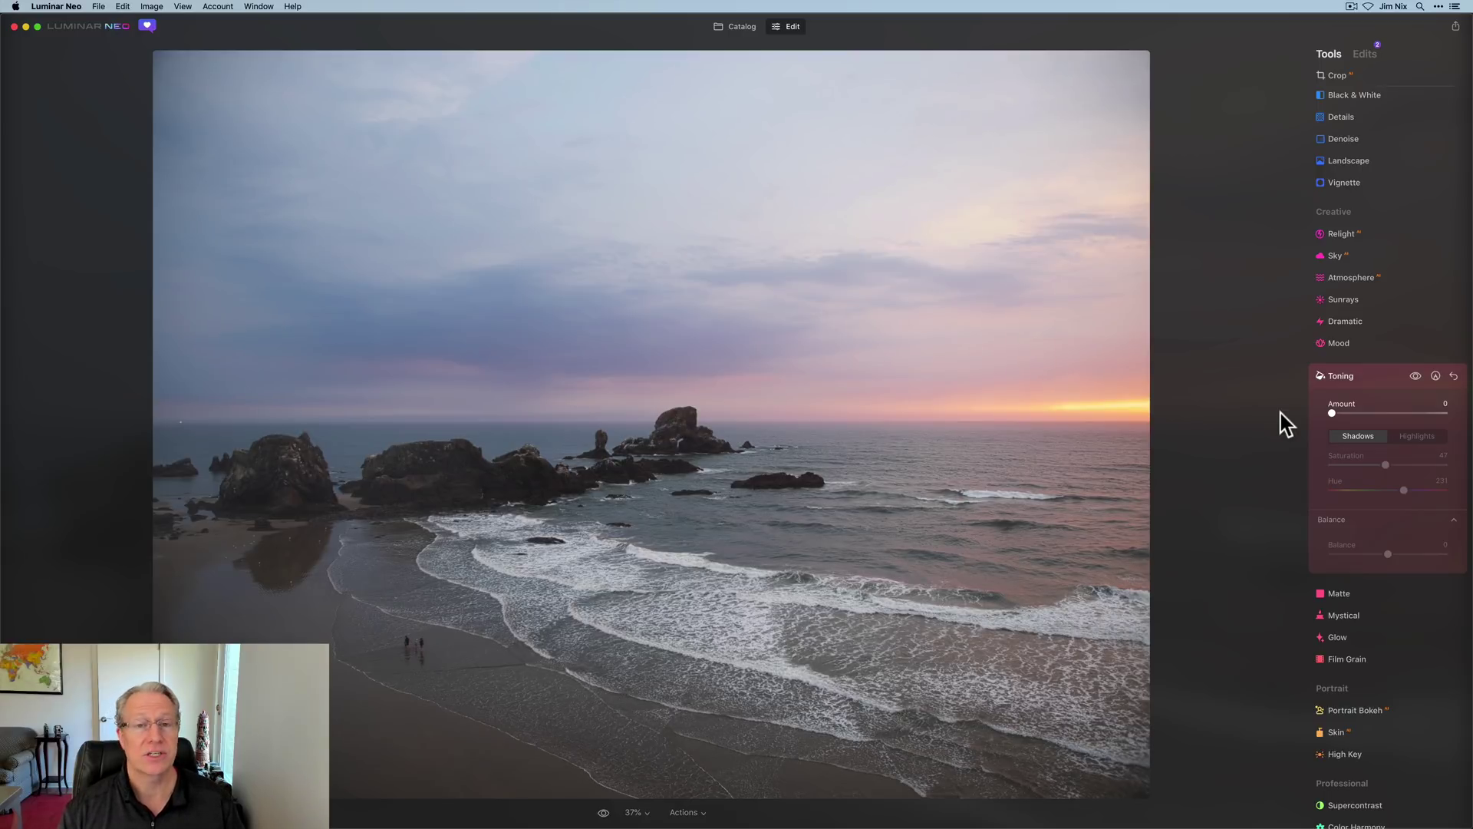
# Bring Toning Amount back to 50, testing negative and positive Balance before resetting it to 0.
pyautogui.moveTo(1331, 413); pyautogui.dragTo(1385, 414)
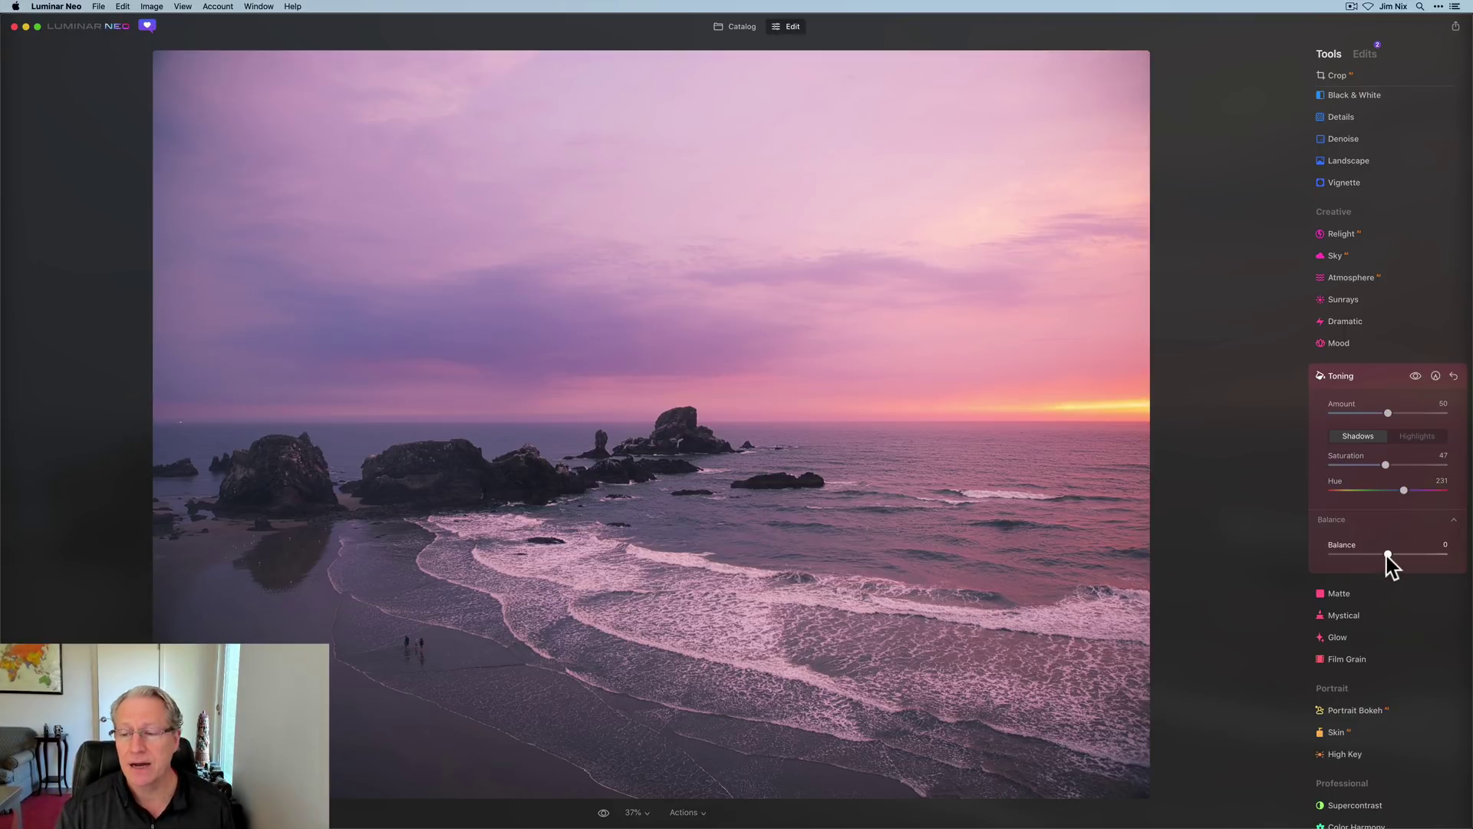
pyautogui.moveTo(1388, 554); pyautogui.dragTo(1370, 552)
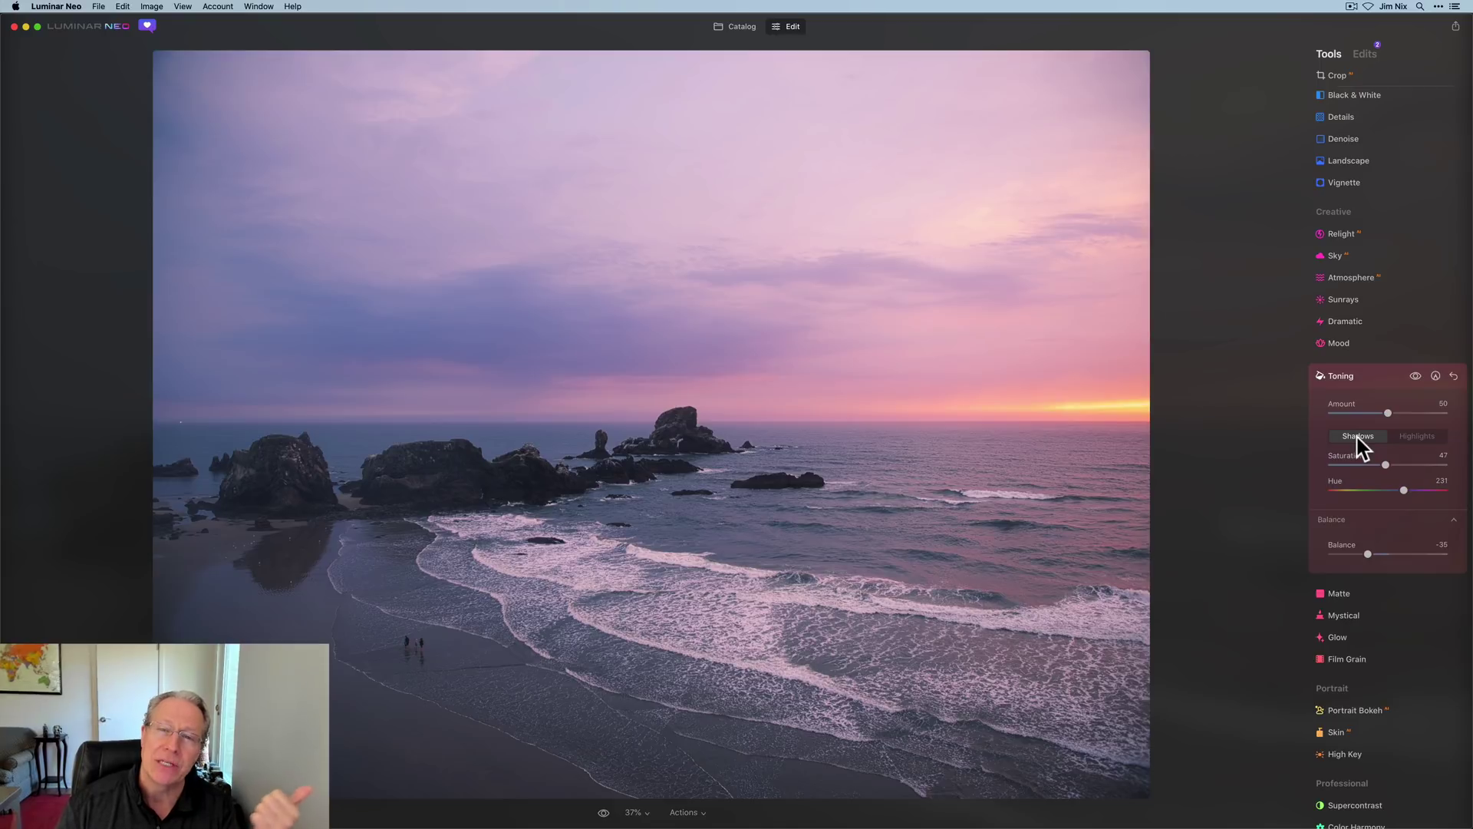
pyautogui.click(1368, 554)
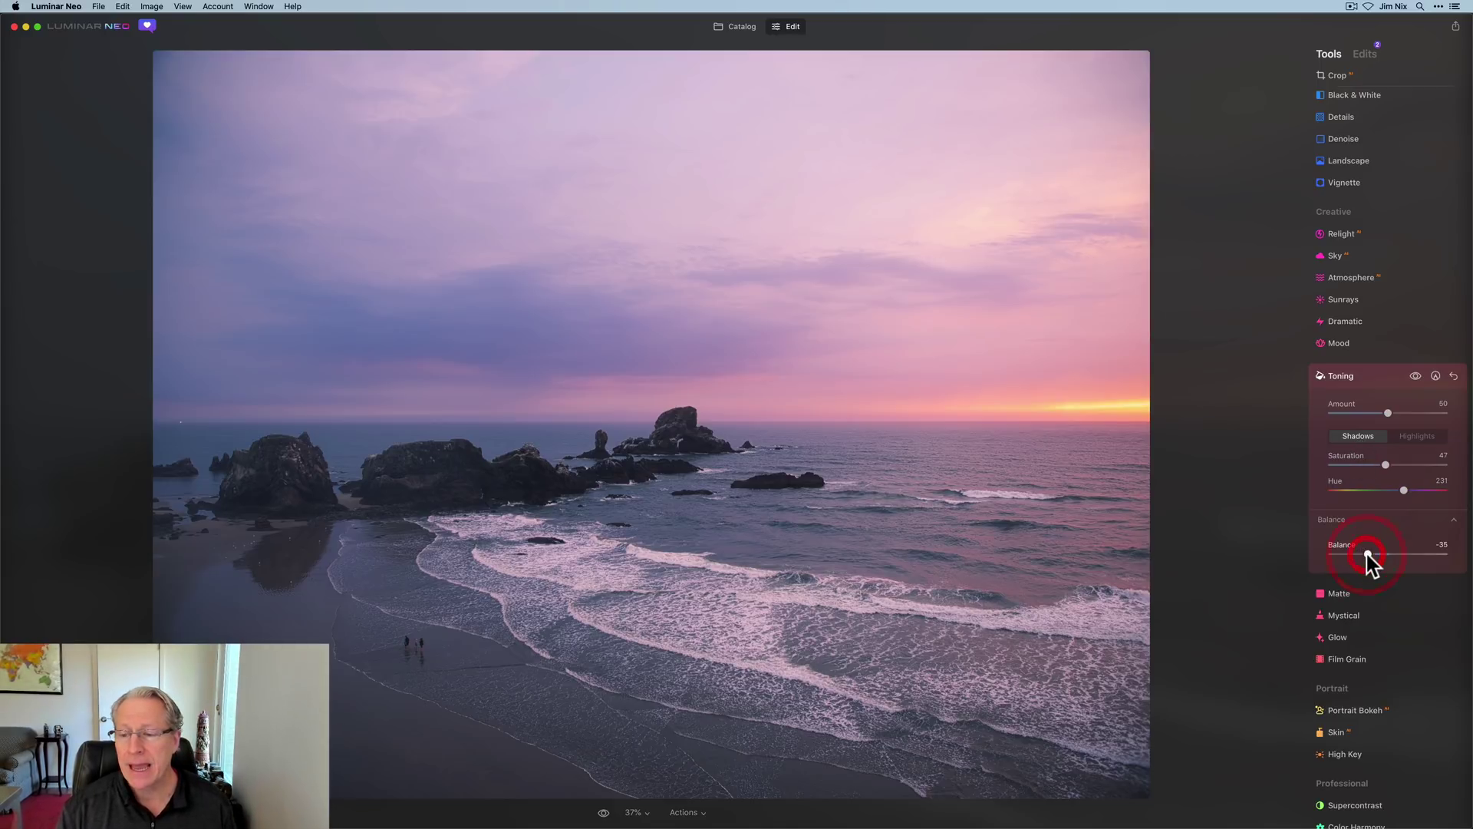
pyautogui.doubleClick(1368, 554)
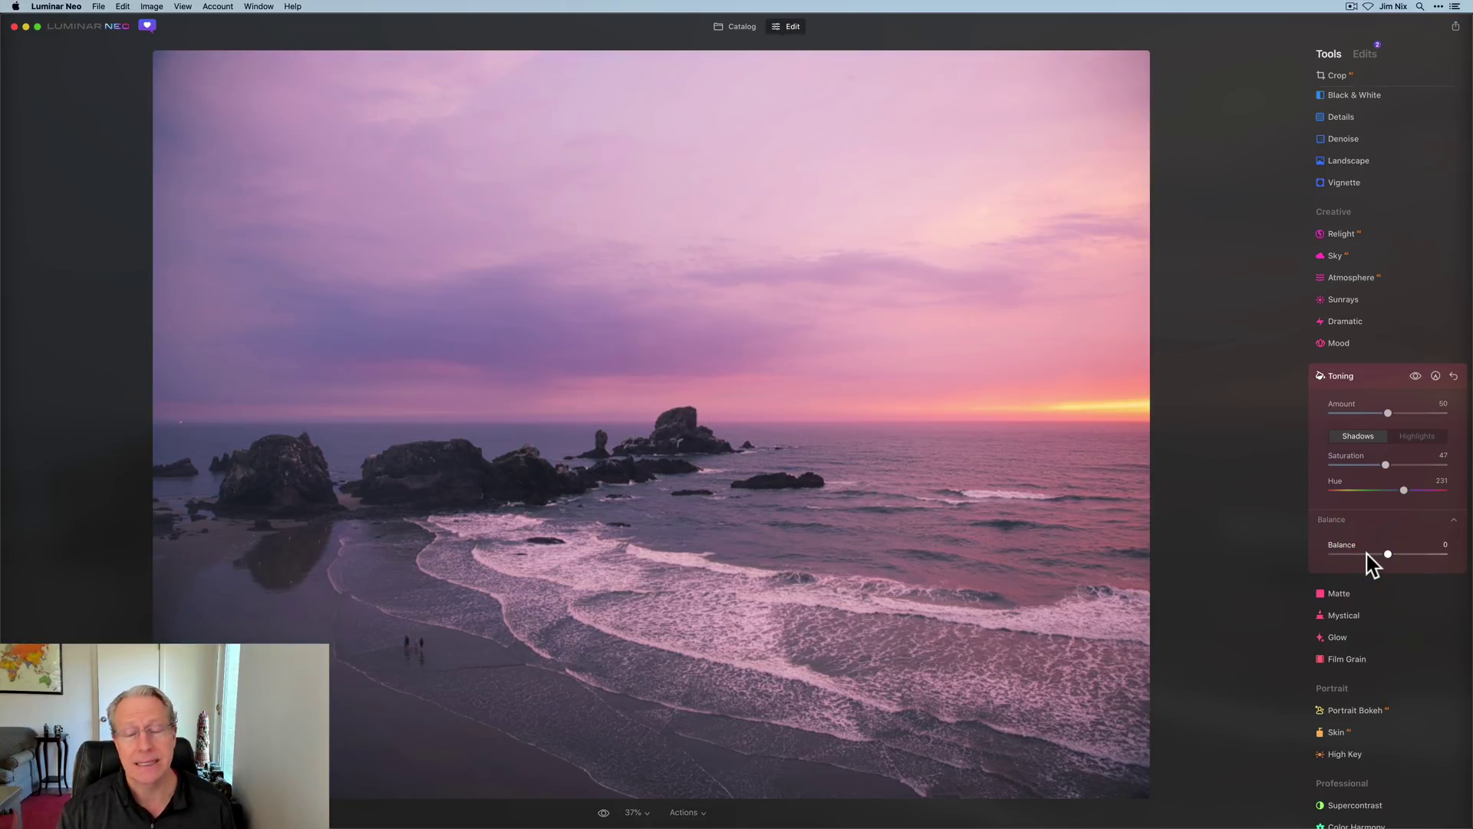
pyautogui.moveTo(1388, 552); pyautogui.dragTo(1406, 552)
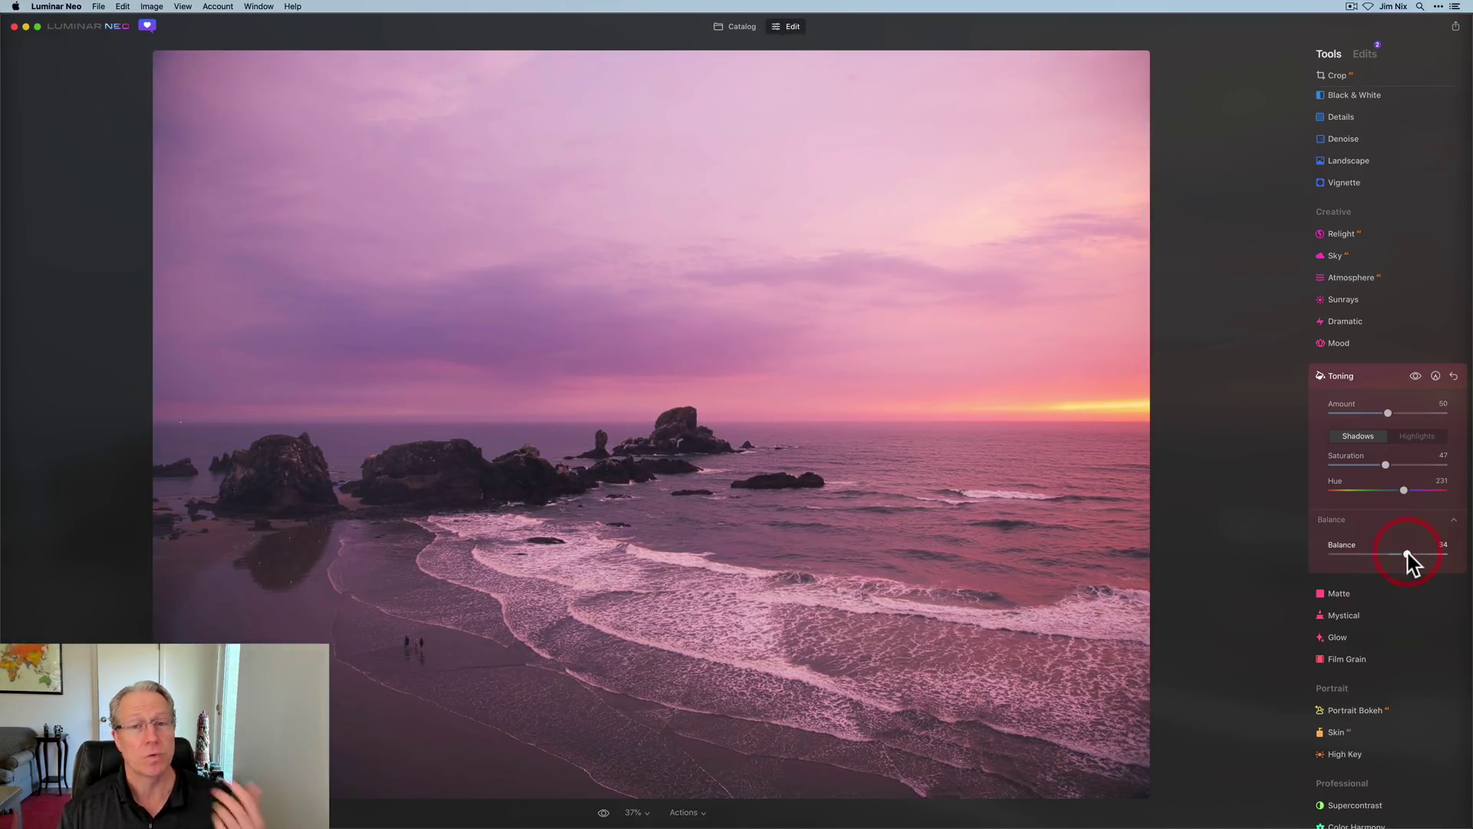
pyautogui.click(1421, 439)
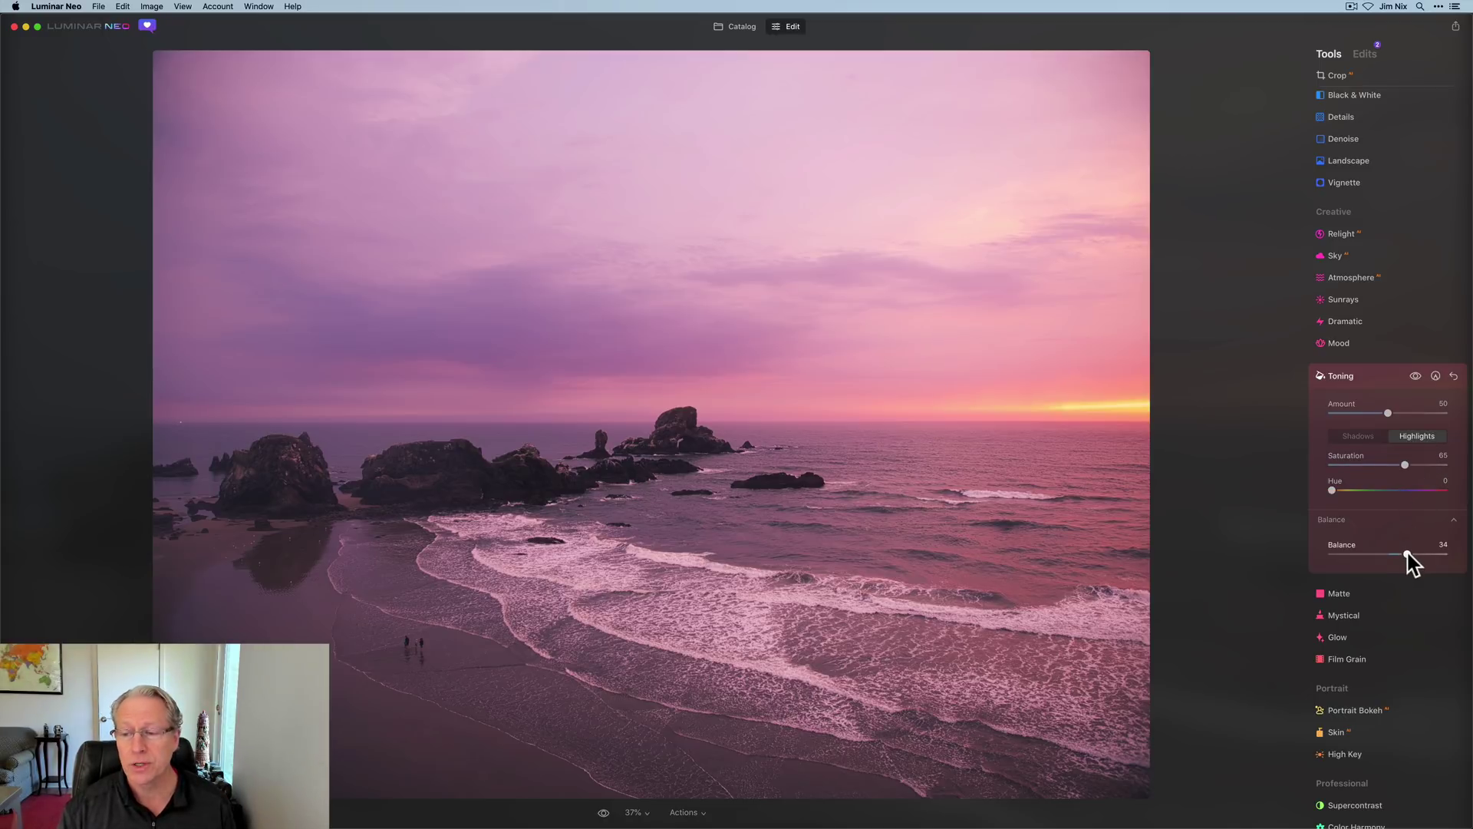
pyautogui.doubleClick(1407, 553)
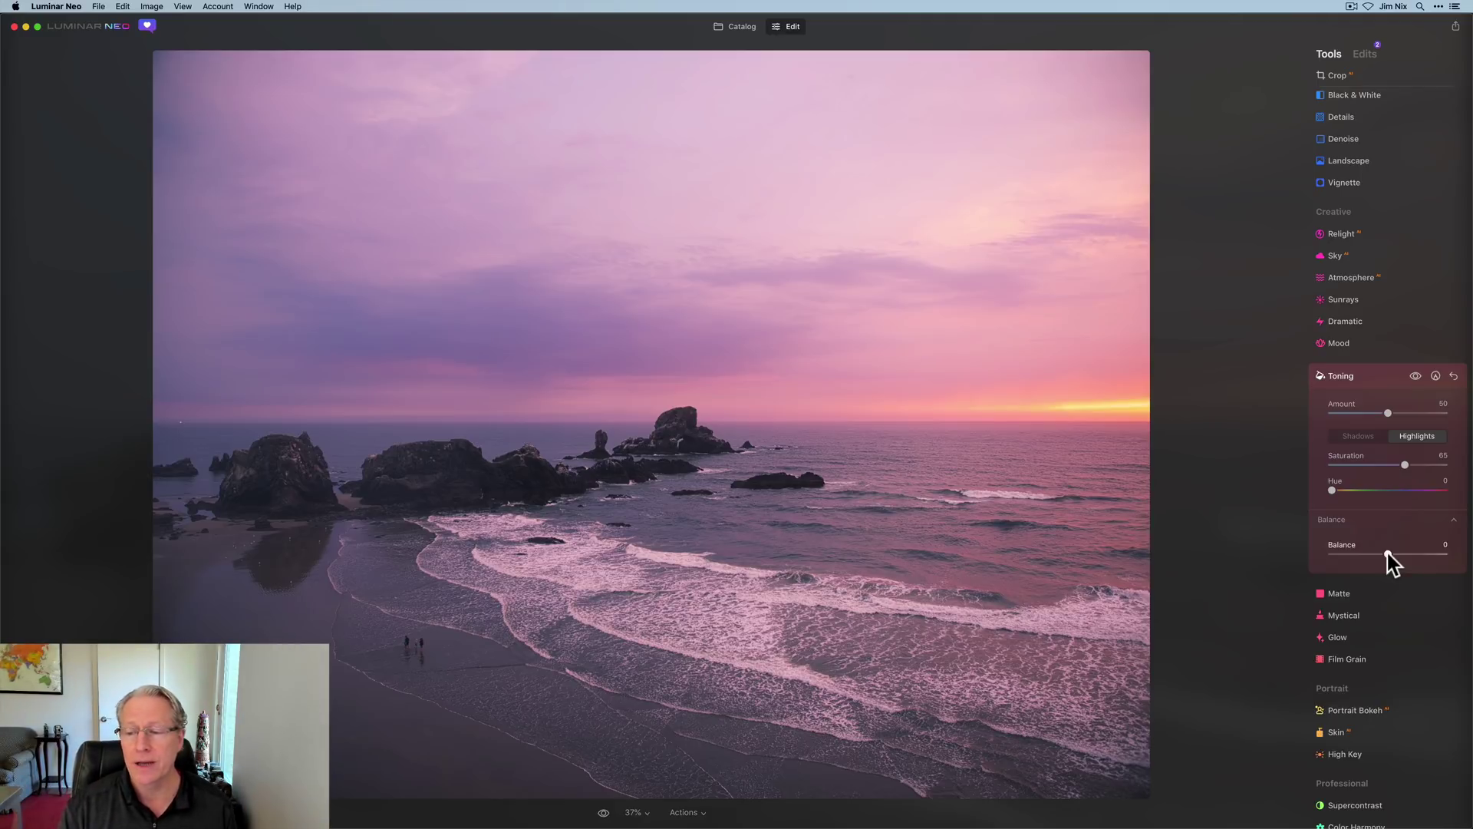
pyautogui.moveTo(1389, 554); pyautogui.dragTo(1400, 554)
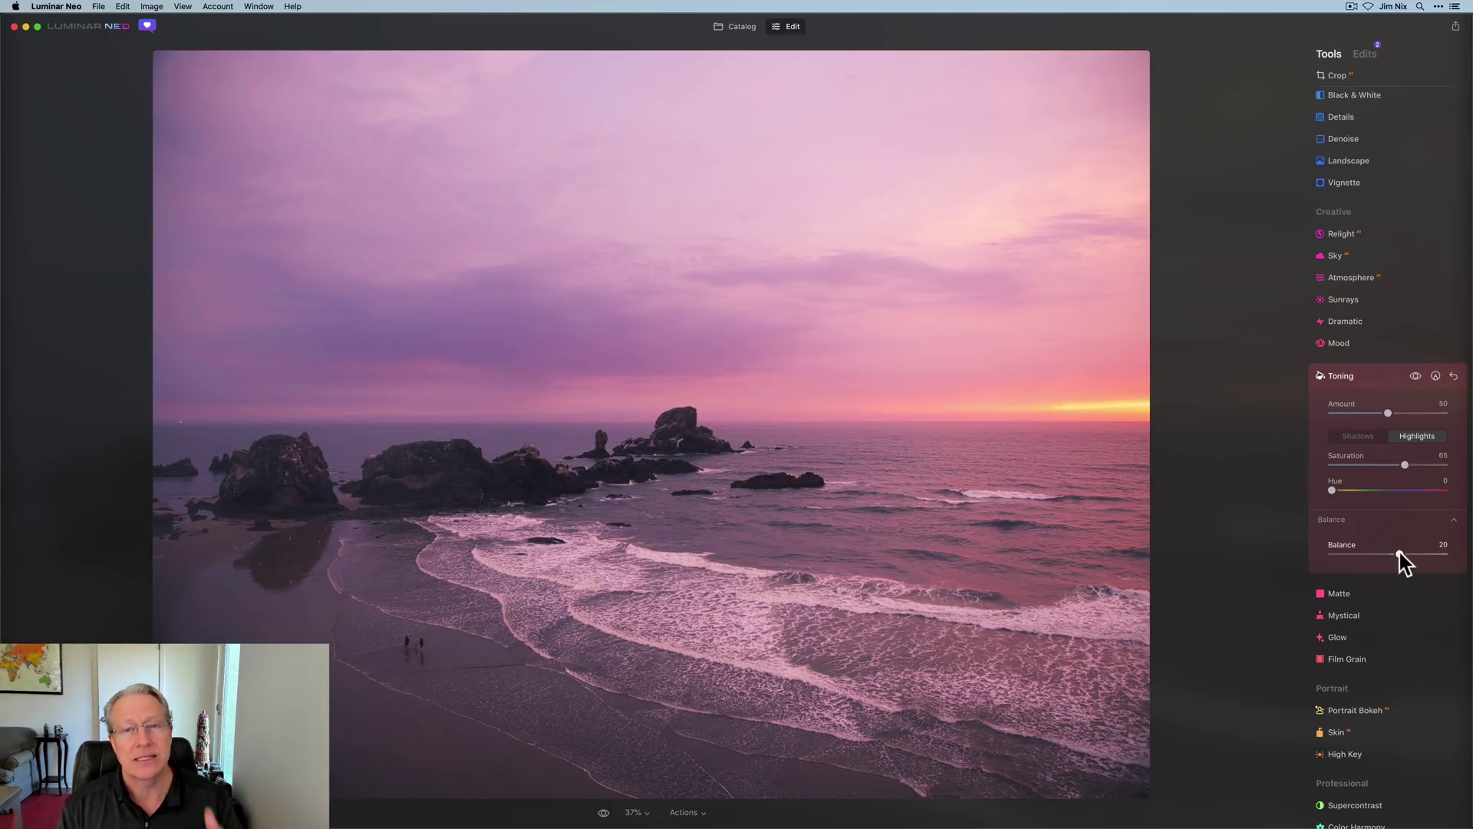
pyautogui.moveTo(1398, 554); pyautogui.dragTo(1381, 554)
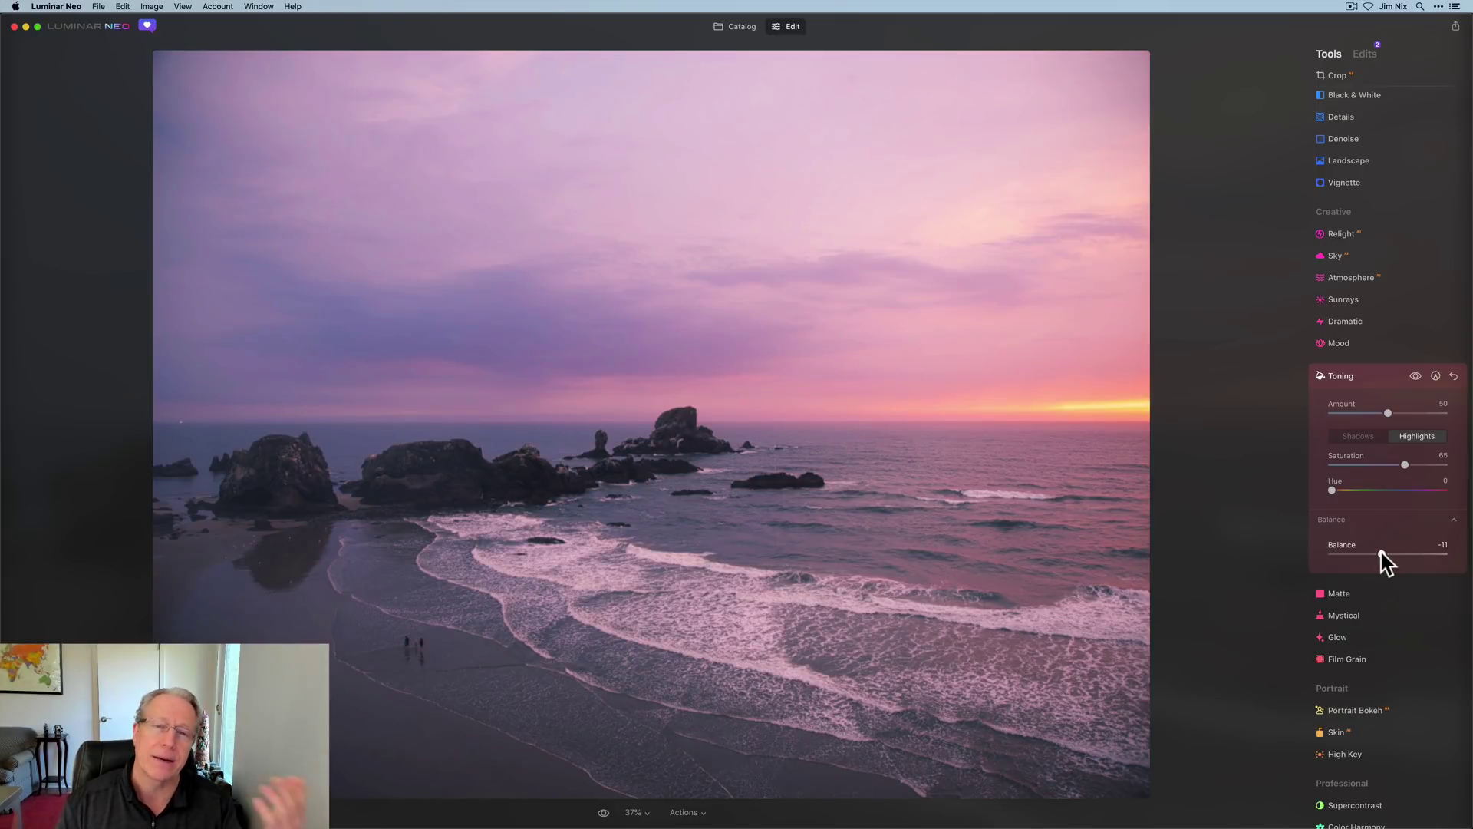
pyautogui.doubleClick(1381, 554)
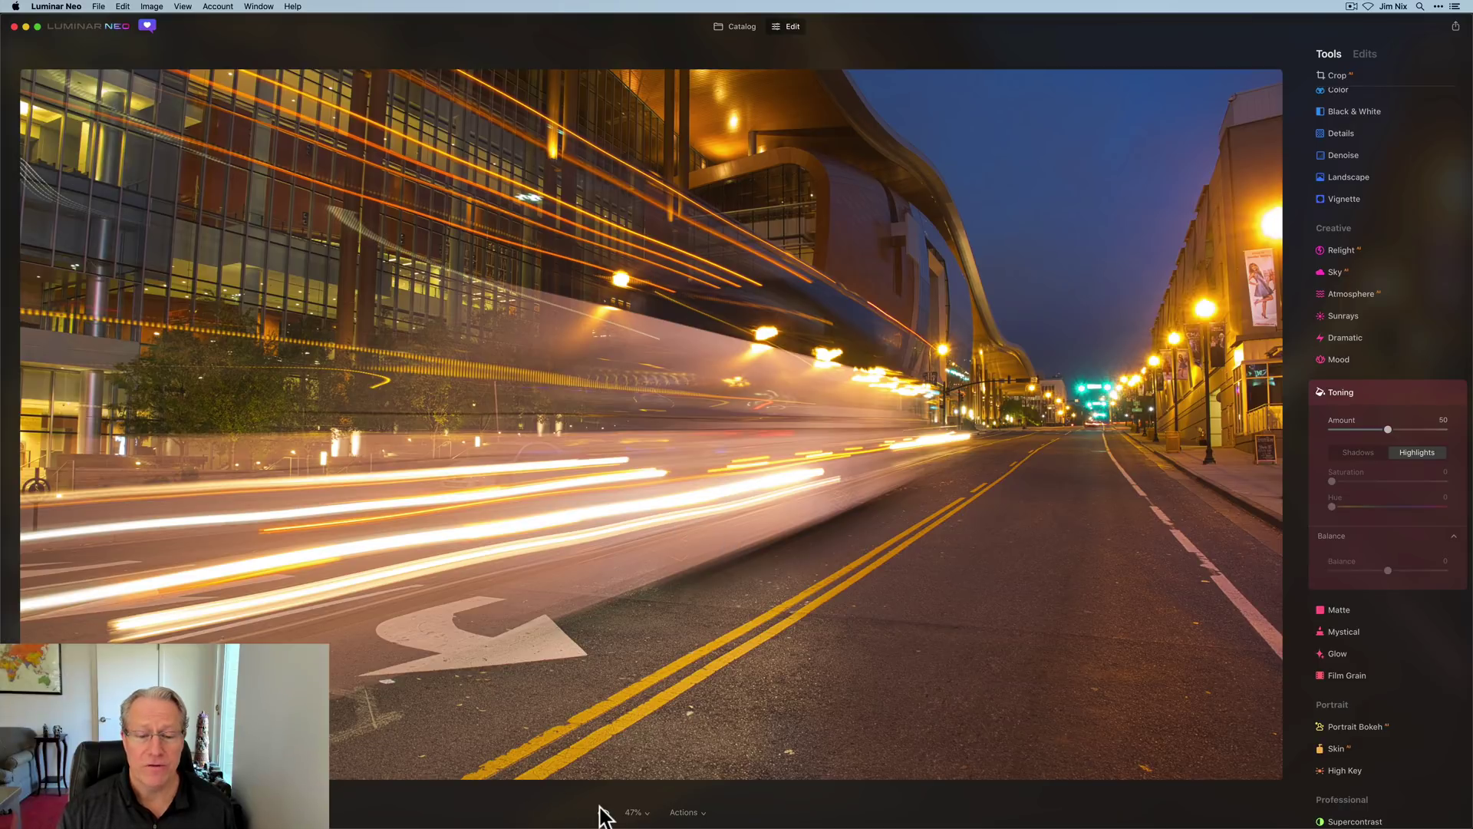
# Tint the street photo's highlights at saturation 69, hue 232, and compare with the toning hidden.
pyautogui.click(604, 814)
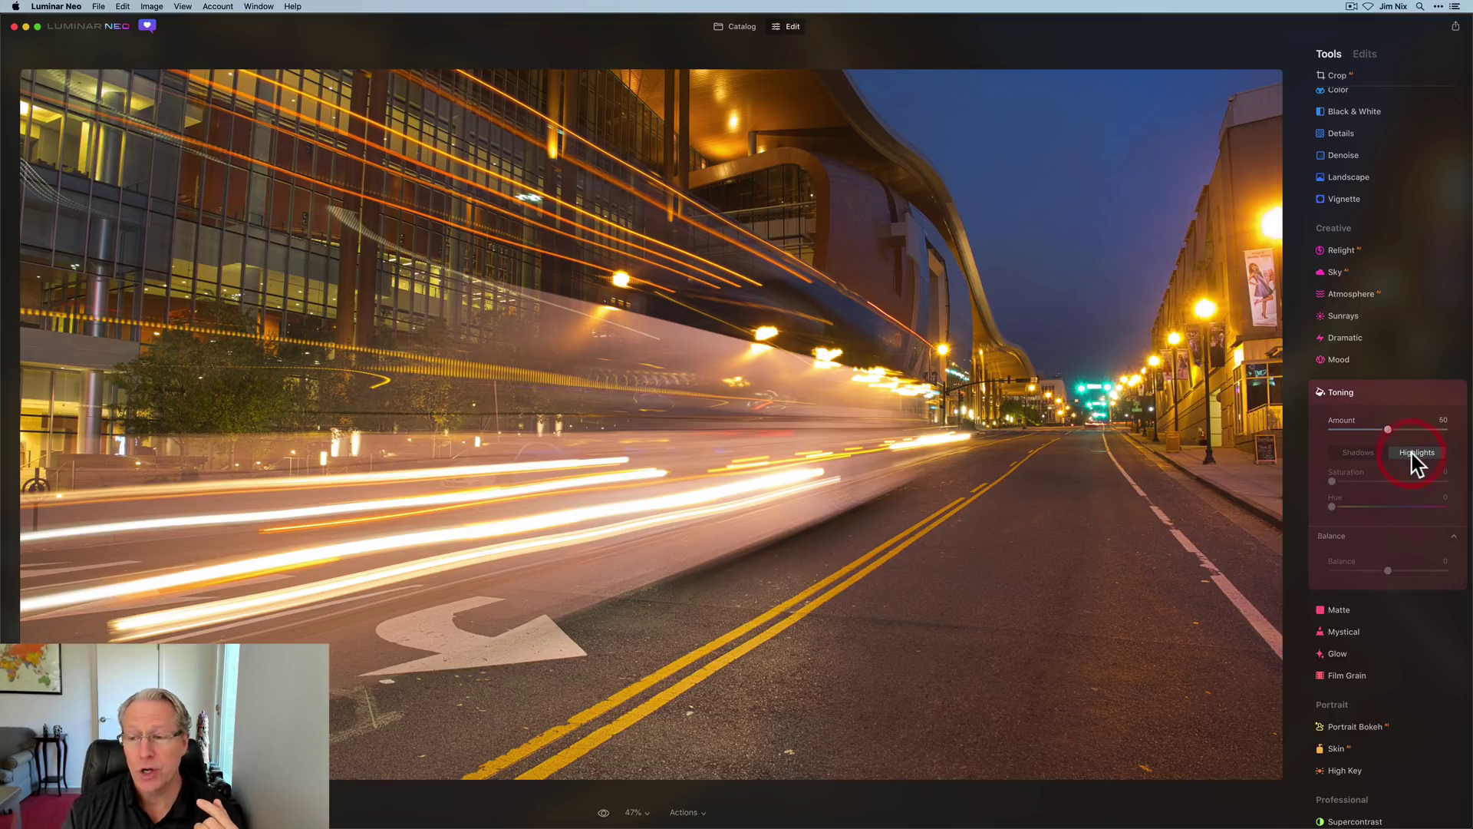
pyautogui.click(1333, 481)
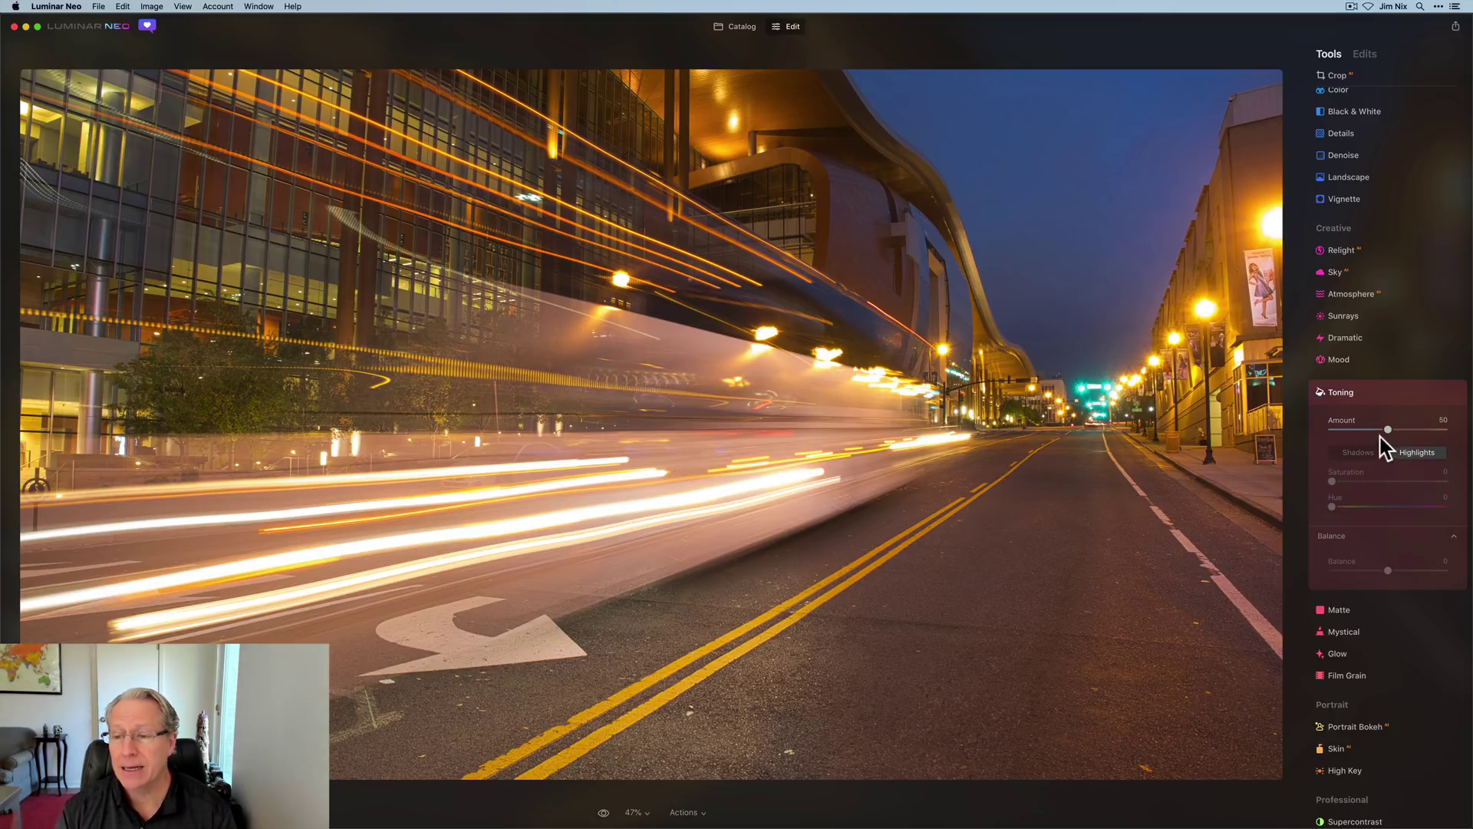
pyautogui.moveTo(1332, 481)
pyautogui.mouseDown()
pyautogui.moveTo(1380, 482)
pyautogui.moveTo(1350, 508)
pyautogui.moveTo(1391, 511)
pyautogui.moveTo(1384, 483)
pyautogui.moveTo(1407, 512)
pyautogui.moveTo(1410, 483)
pyautogui.mouseUp()
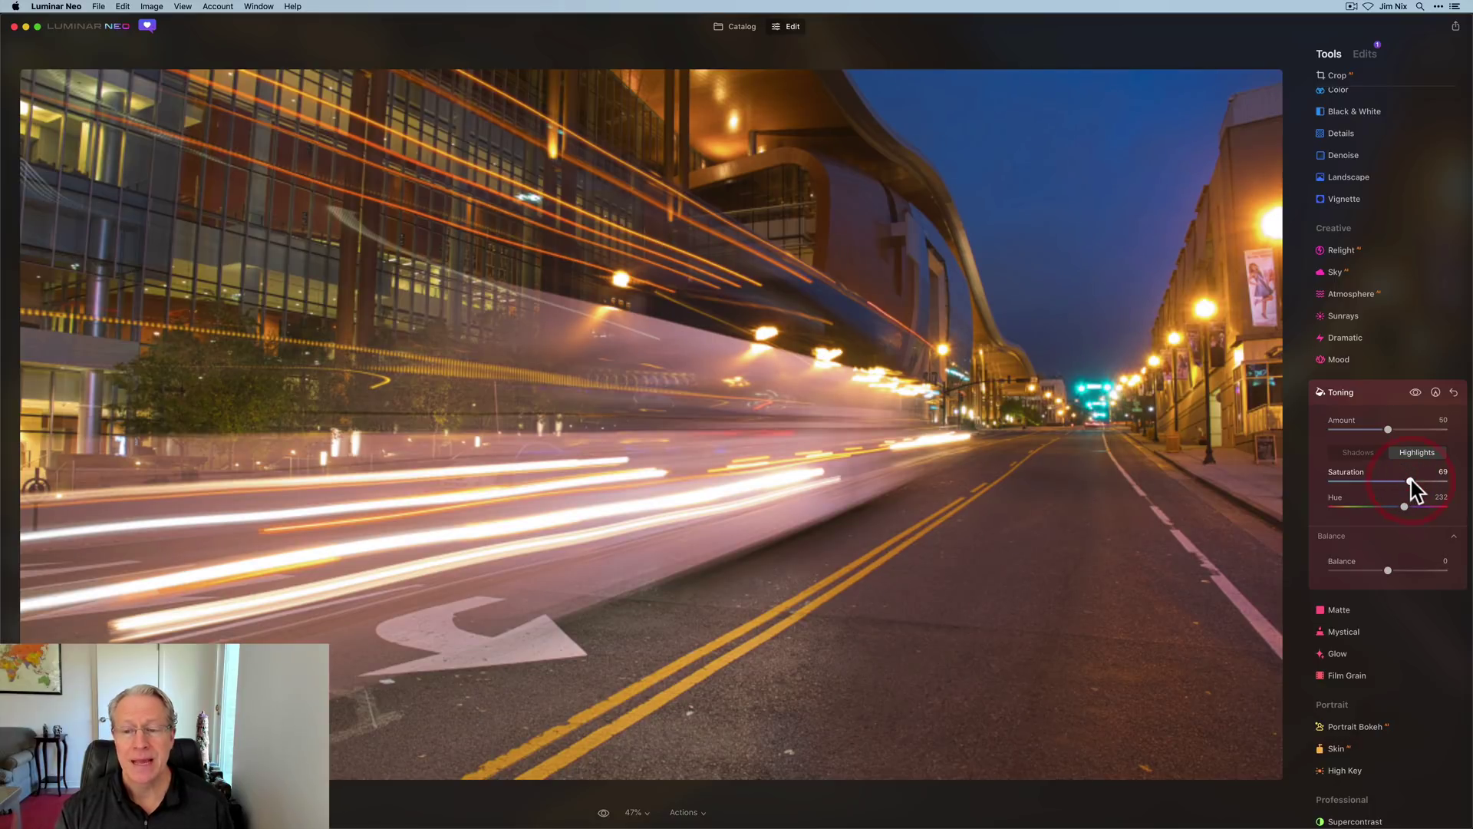
pyautogui.click(1415, 392)
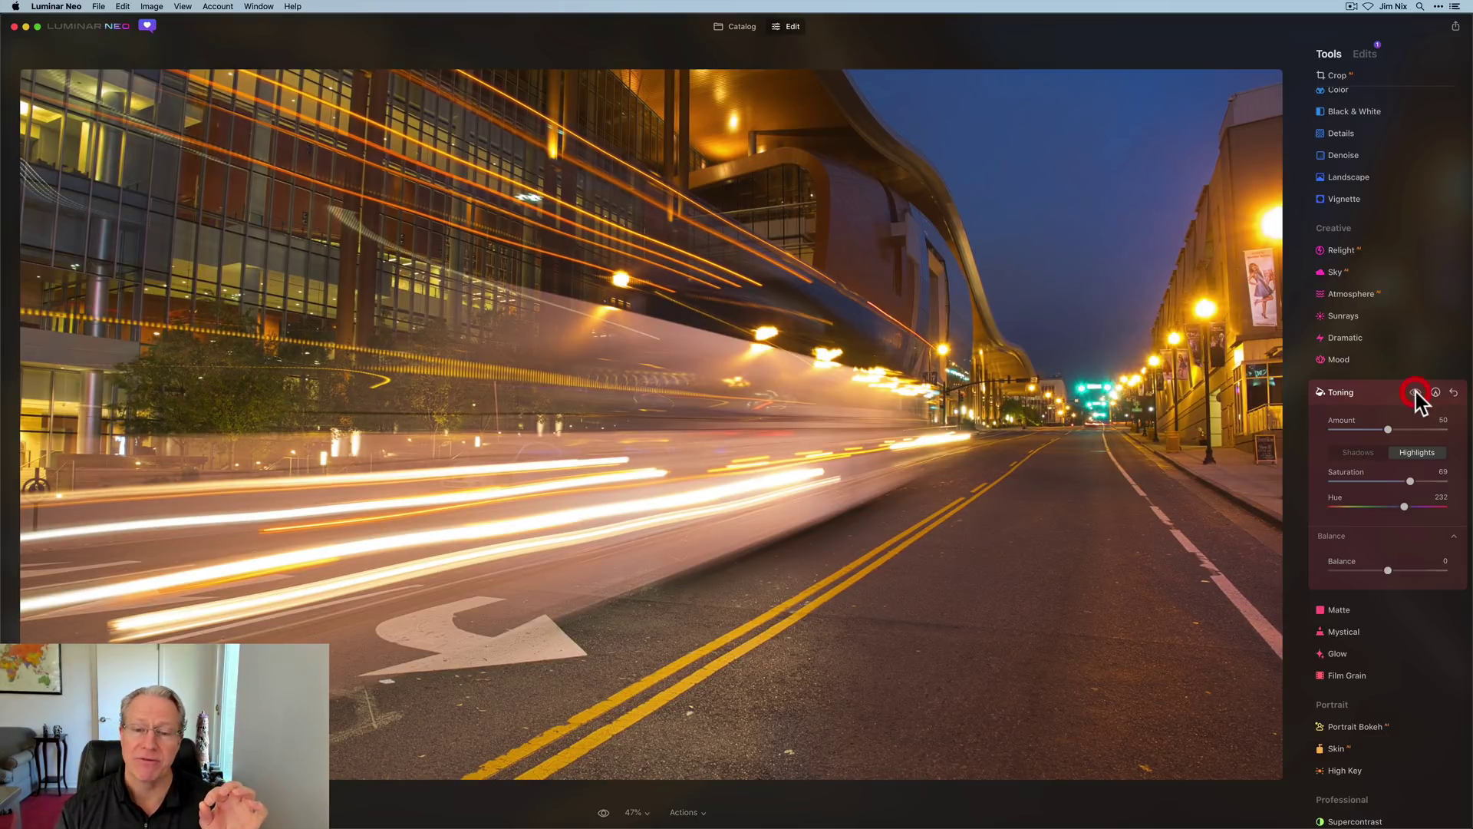
pyautogui.click(1361, 453)
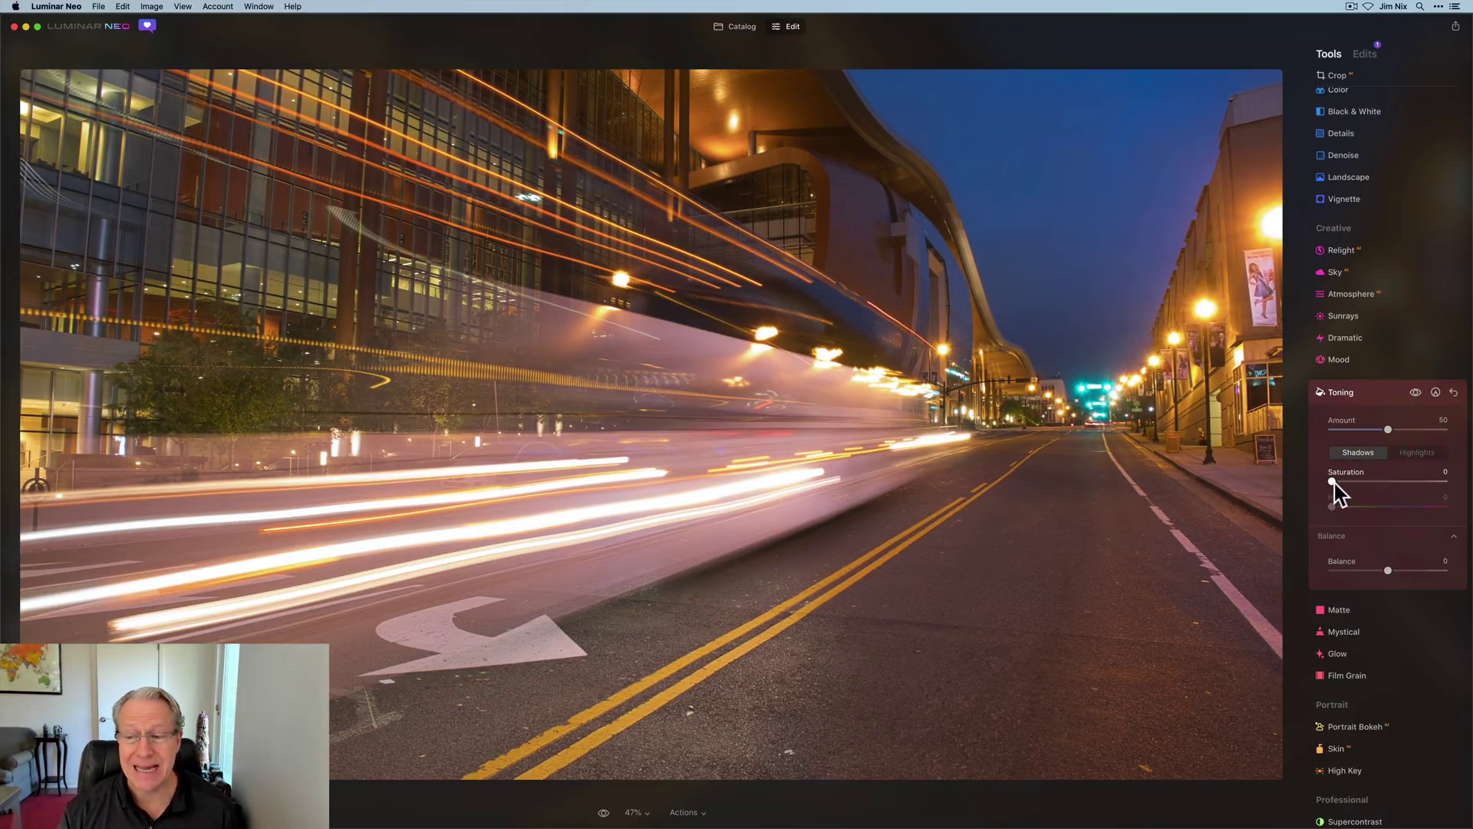
# Set the street photo's shadow tint to saturation 51, hue 229, and compare before and after.
pyautogui.moveTo(1332, 482)
pyautogui.mouseDown()
pyautogui.moveTo(1407, 505)
pyautogui.moveTo(1365, 481)
pyautogui.moveTo(1391, 482)
pyautogui.mouseUp()
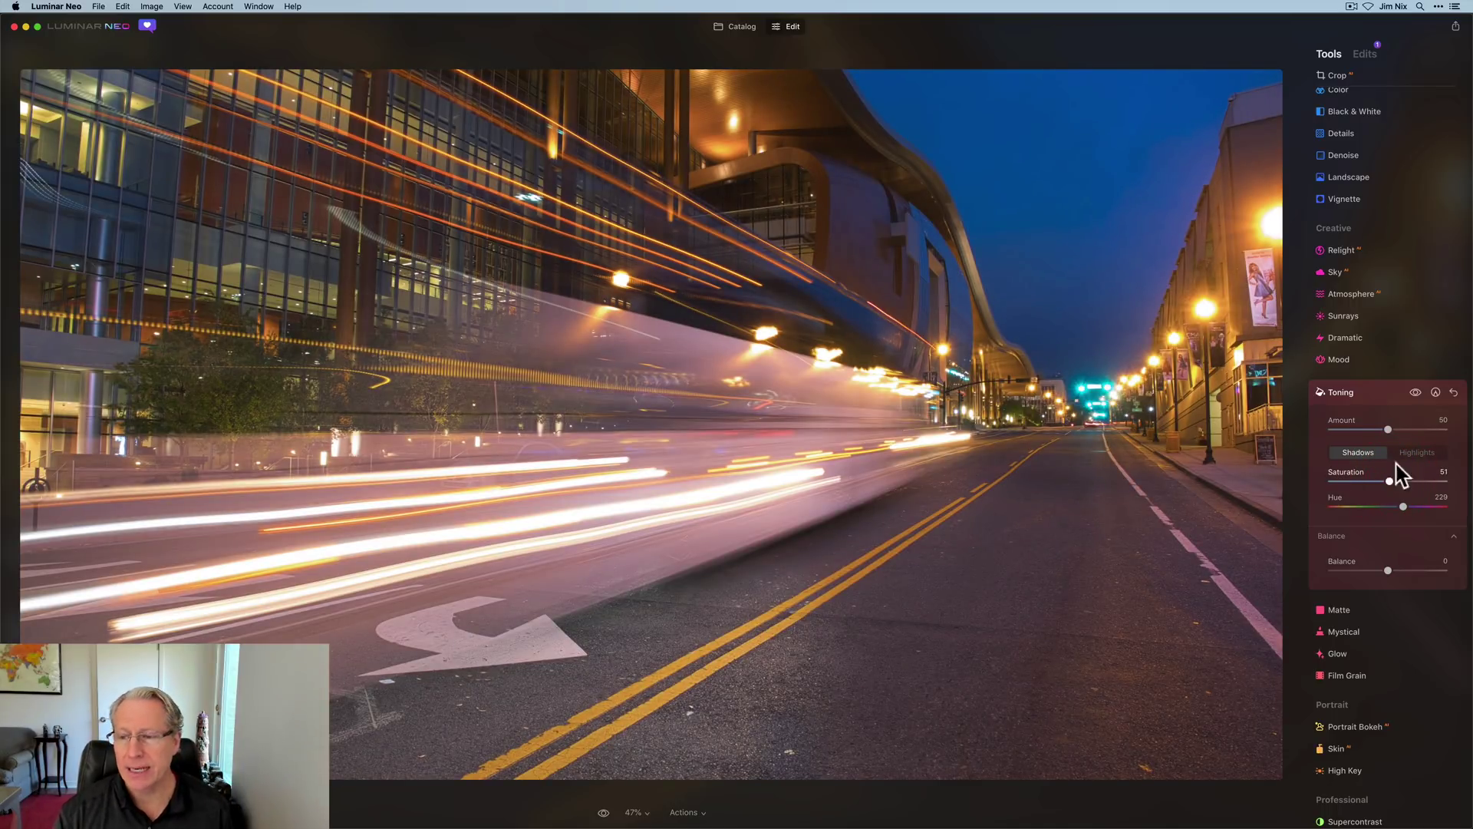
pyautogui.click(1415, 392)
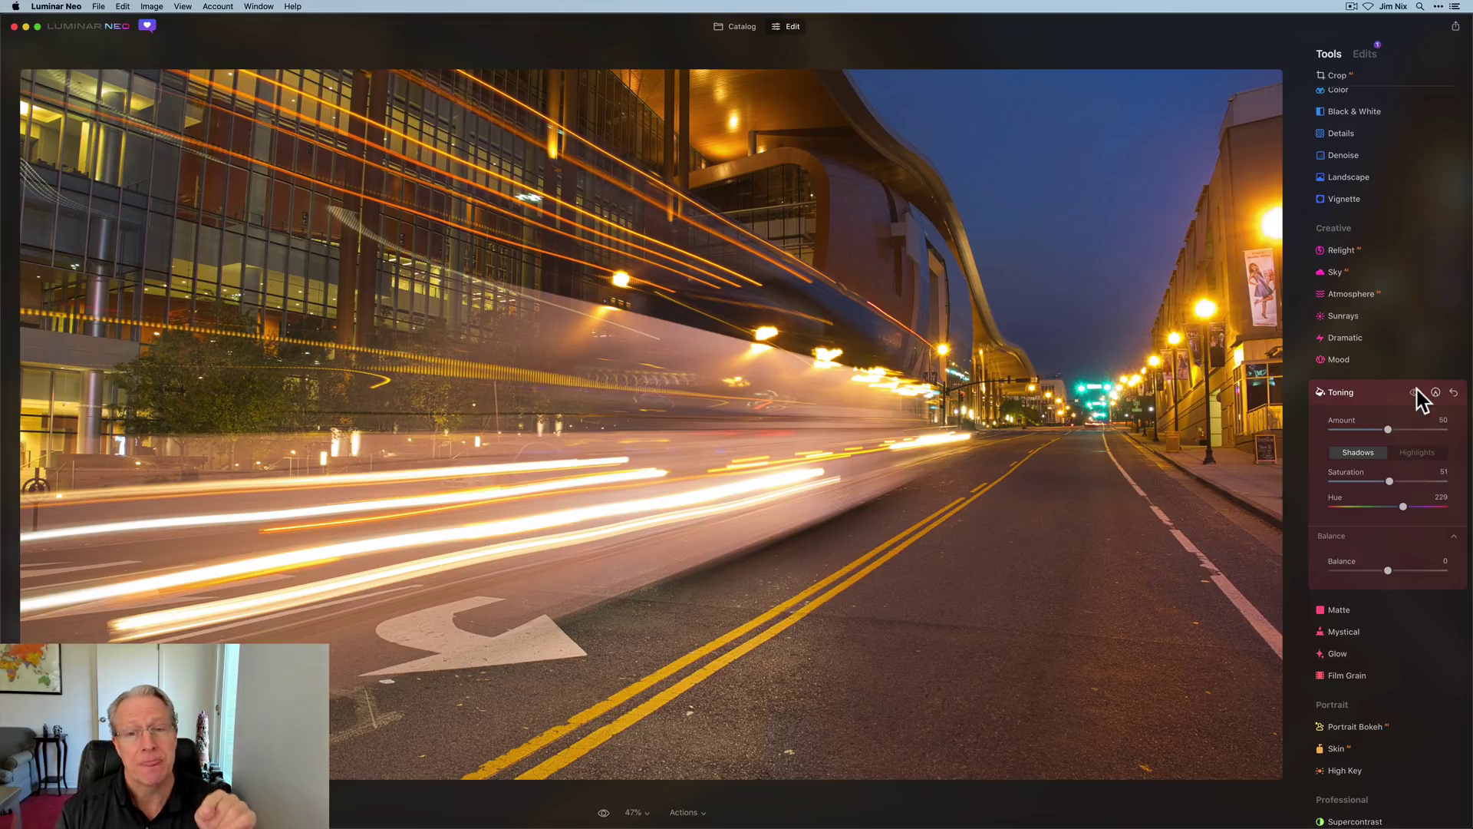
pyautogui.click(1415, 391)
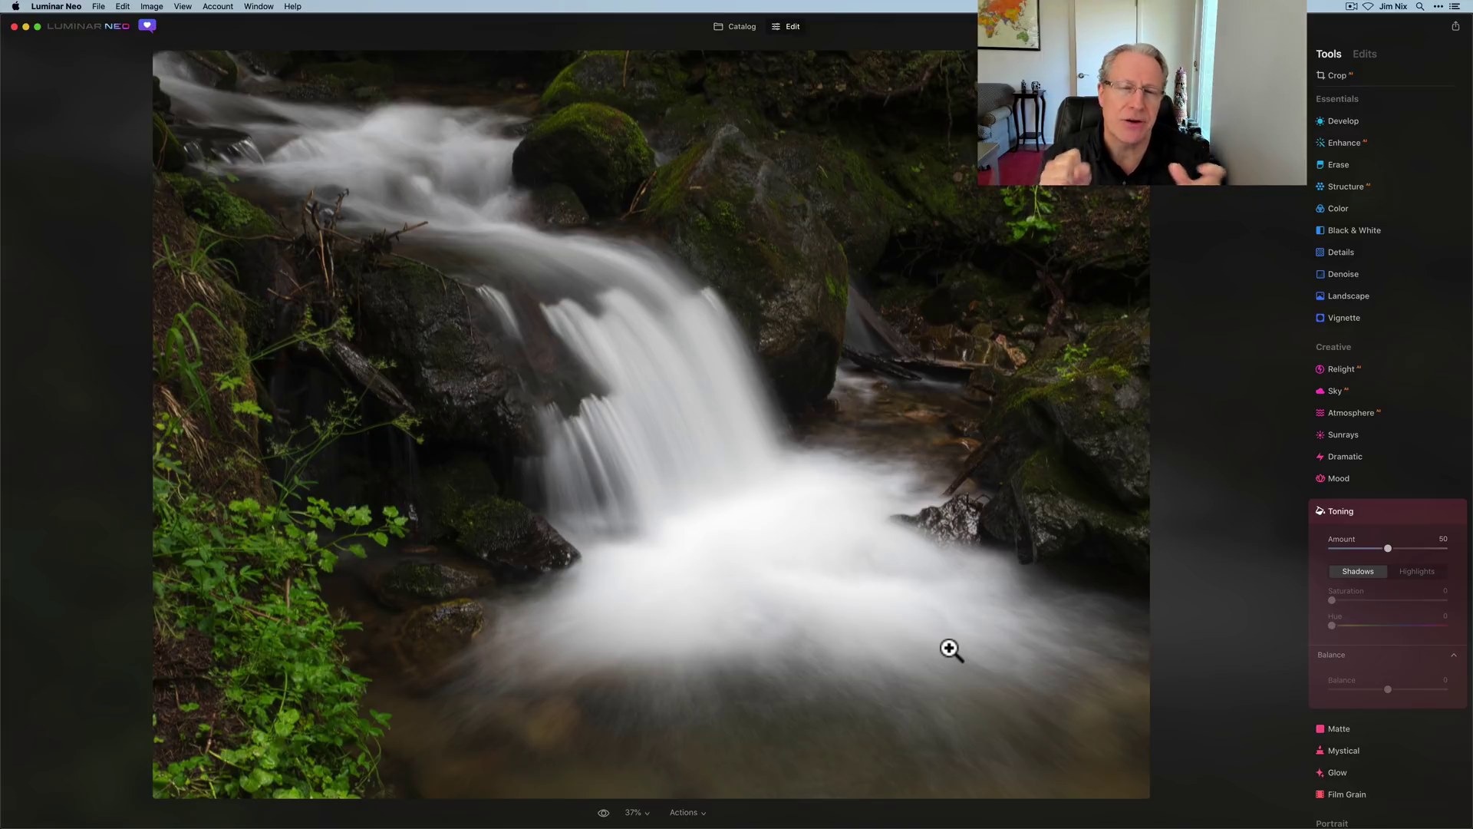
# Activate Toning on the waterfall at Amount 50 and select Highlights, with Saturation at 0.
pyautogui.click(1407, 574)
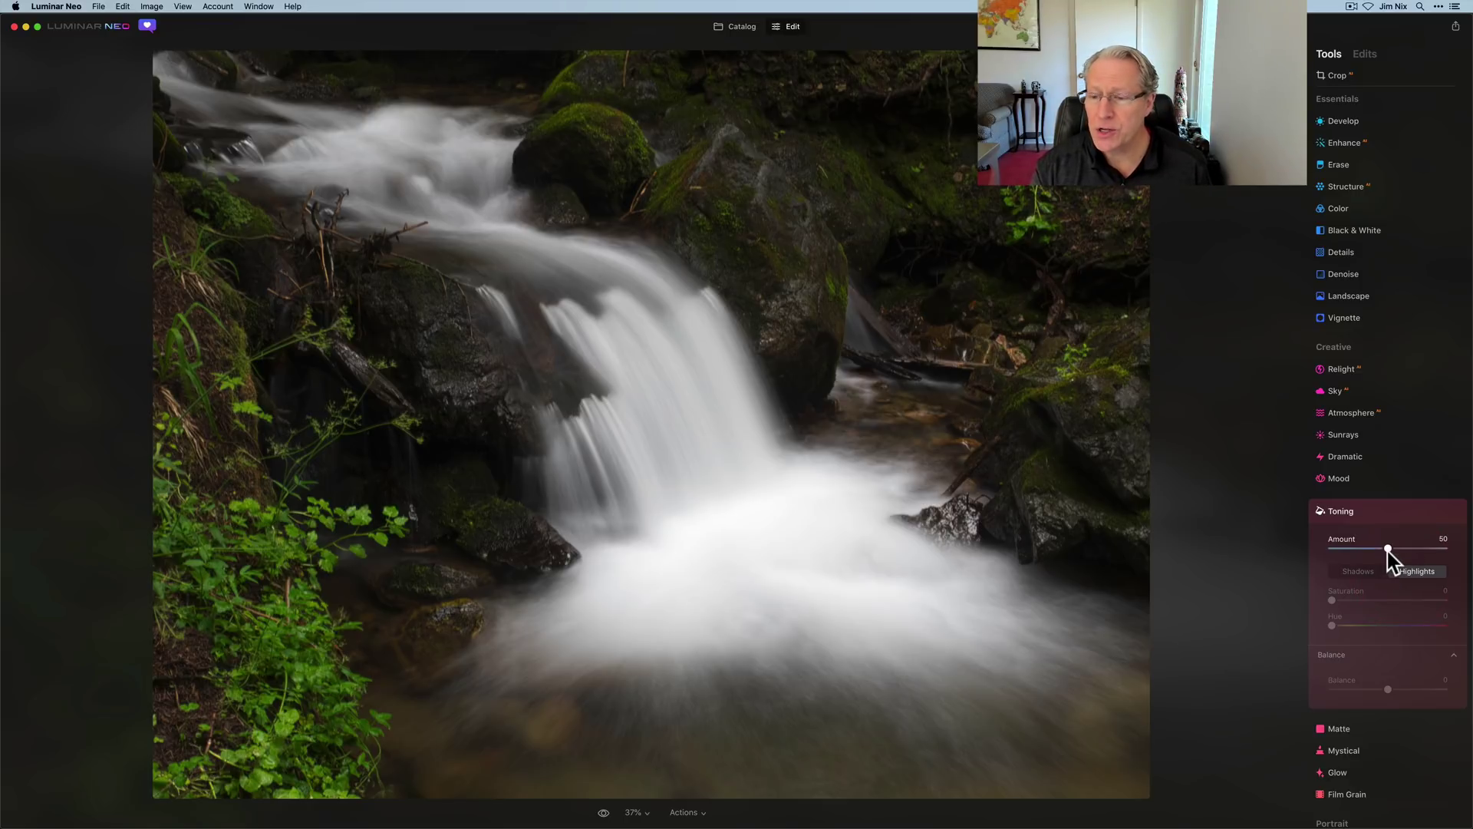
pyautogui.click(1388, 549)
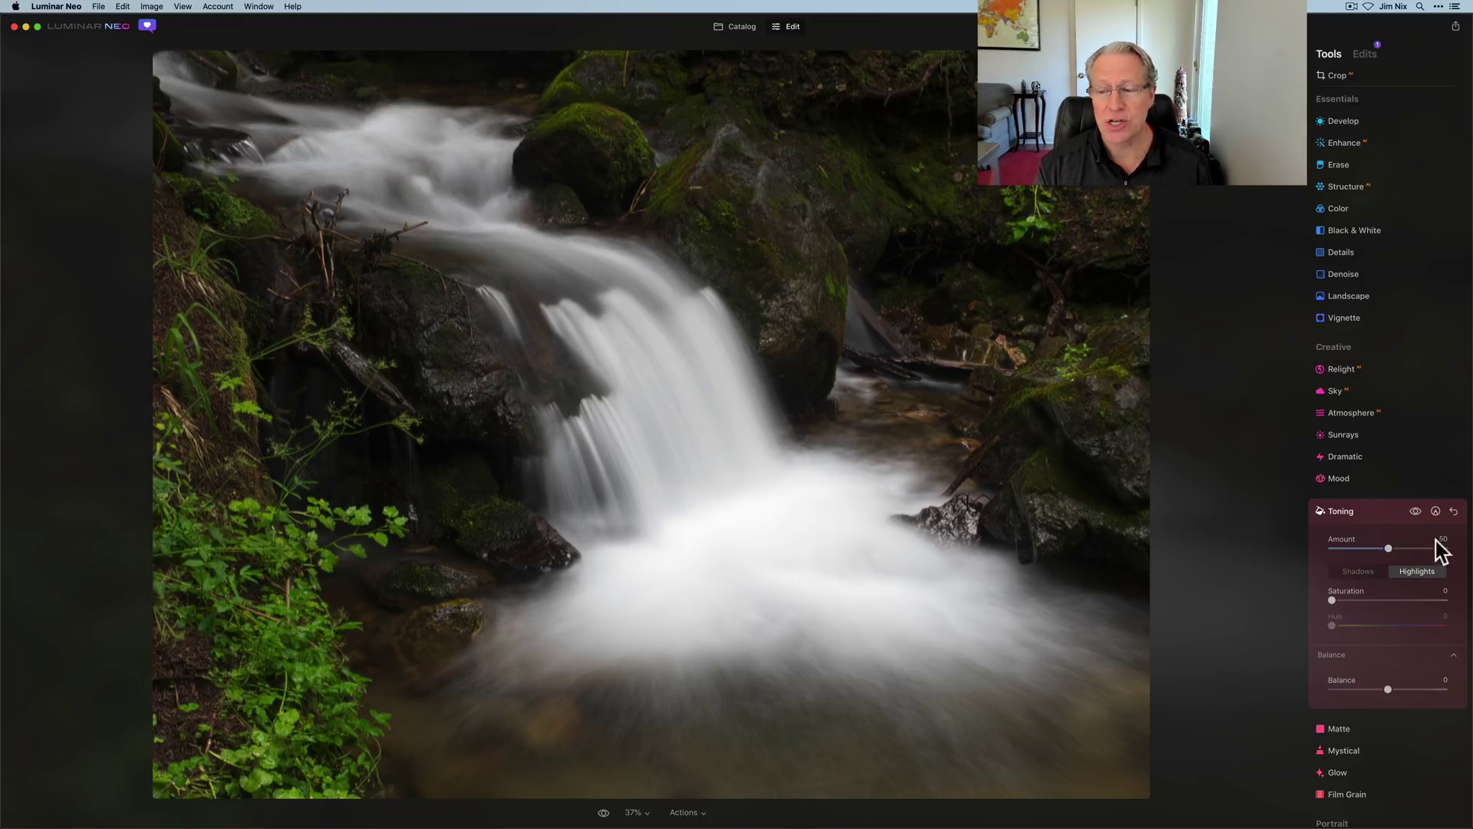
pyautogui.click(1453, 512)
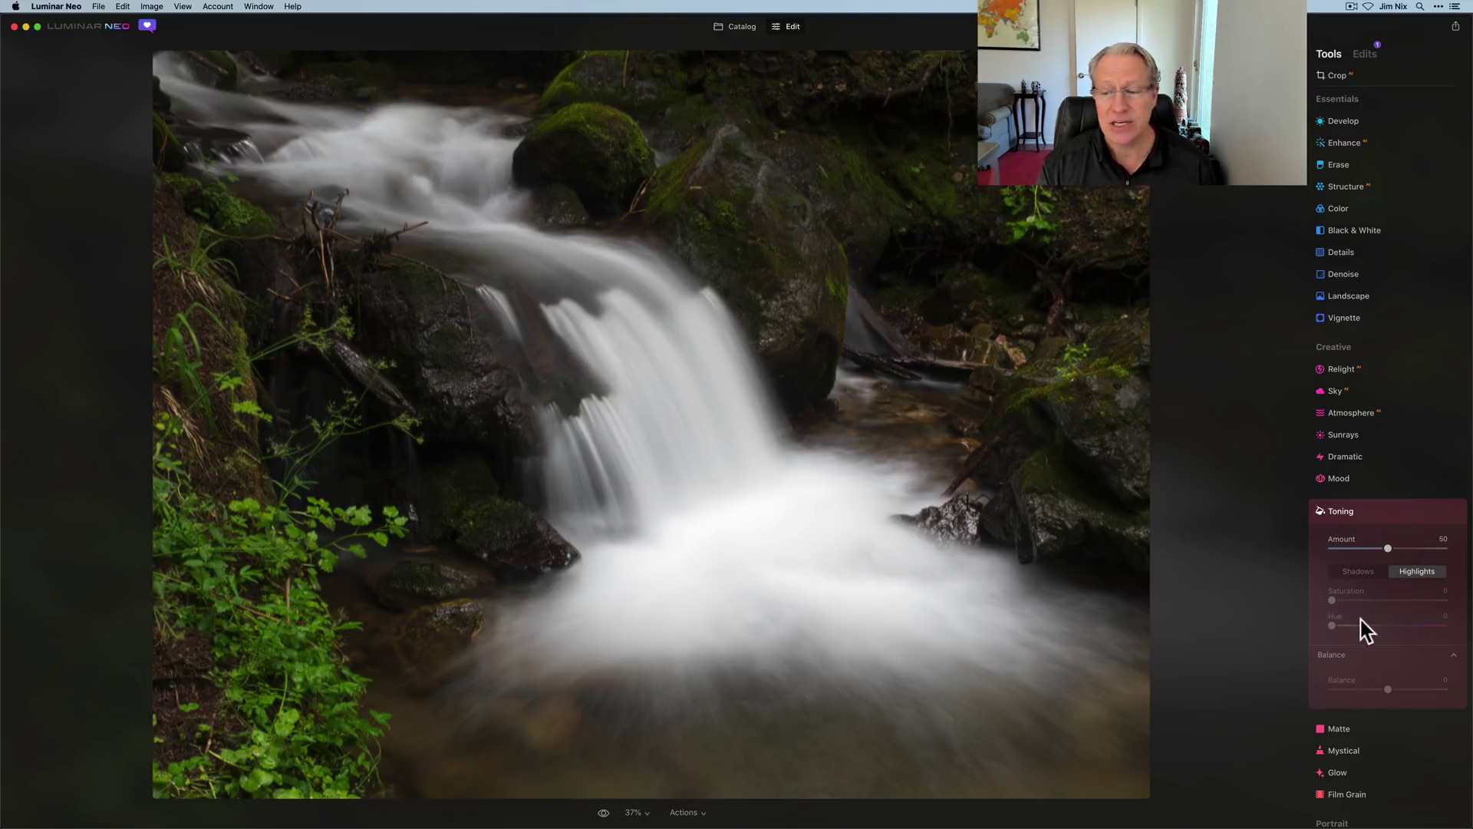
pyautogui.click(1352, 572)
pyautogui.click(1411, 577)
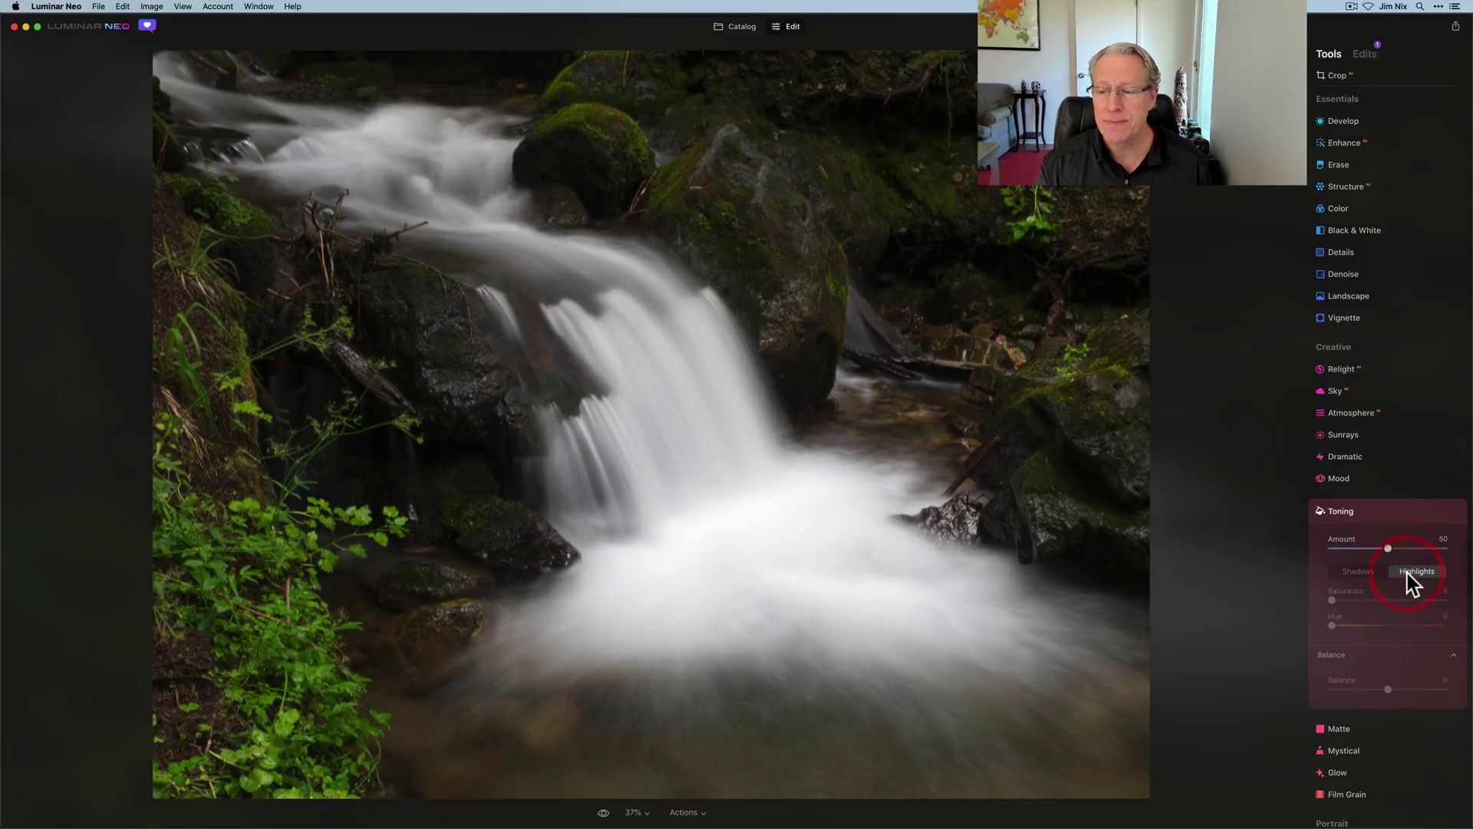
pyautogui.click(1389, 550)
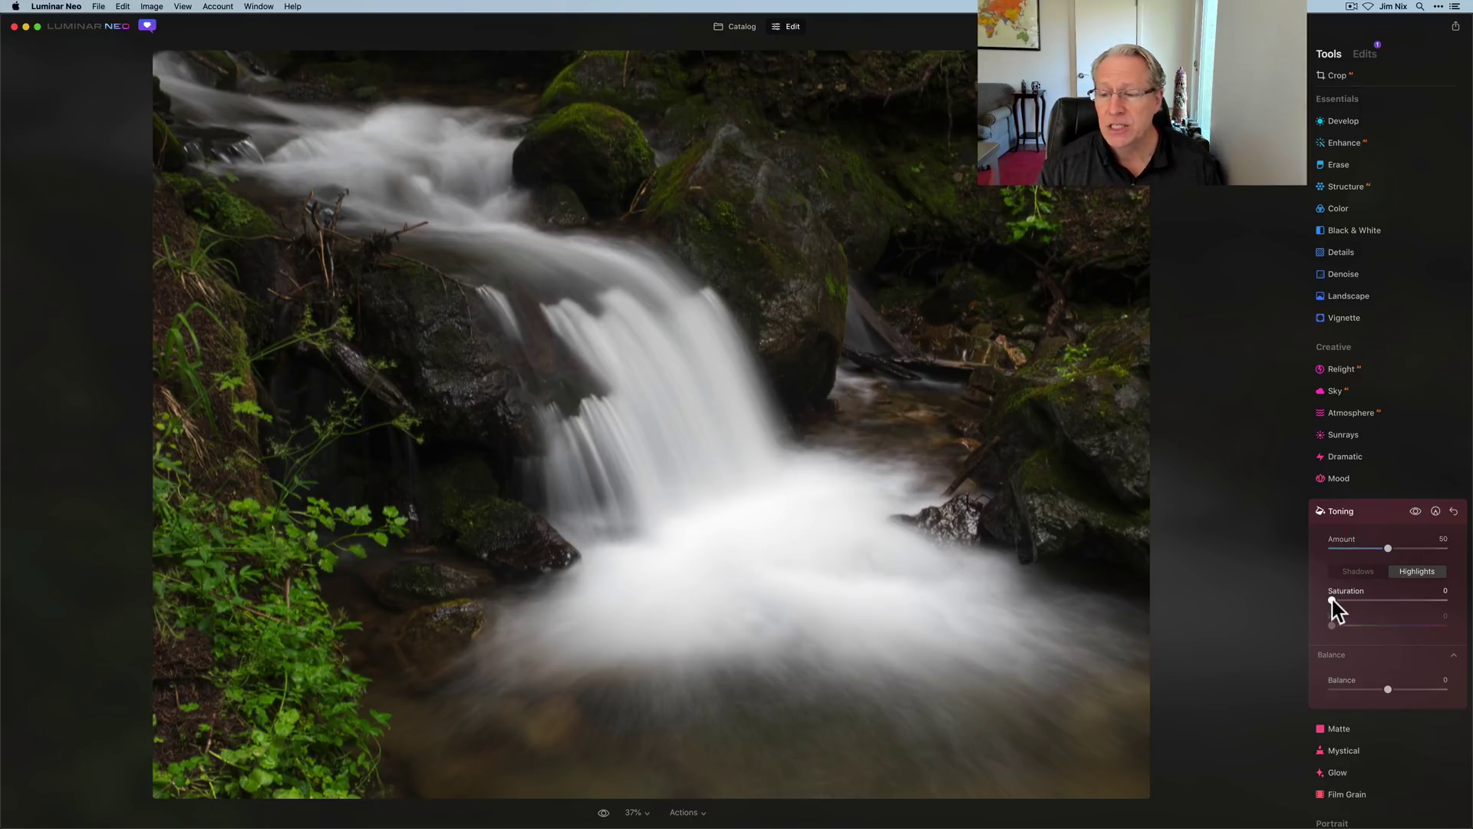
# Set the waterfall's highlight Hue to 230 and Saturation to 57 for a cool blue tint.
pyautogui.moveTo(1333, 599)
pyautogui.mouseDown()
pyautogui.moveTo(1391, 600)
pyautogui.moveTo(1359, 608)
pyautogui.mouseUp()
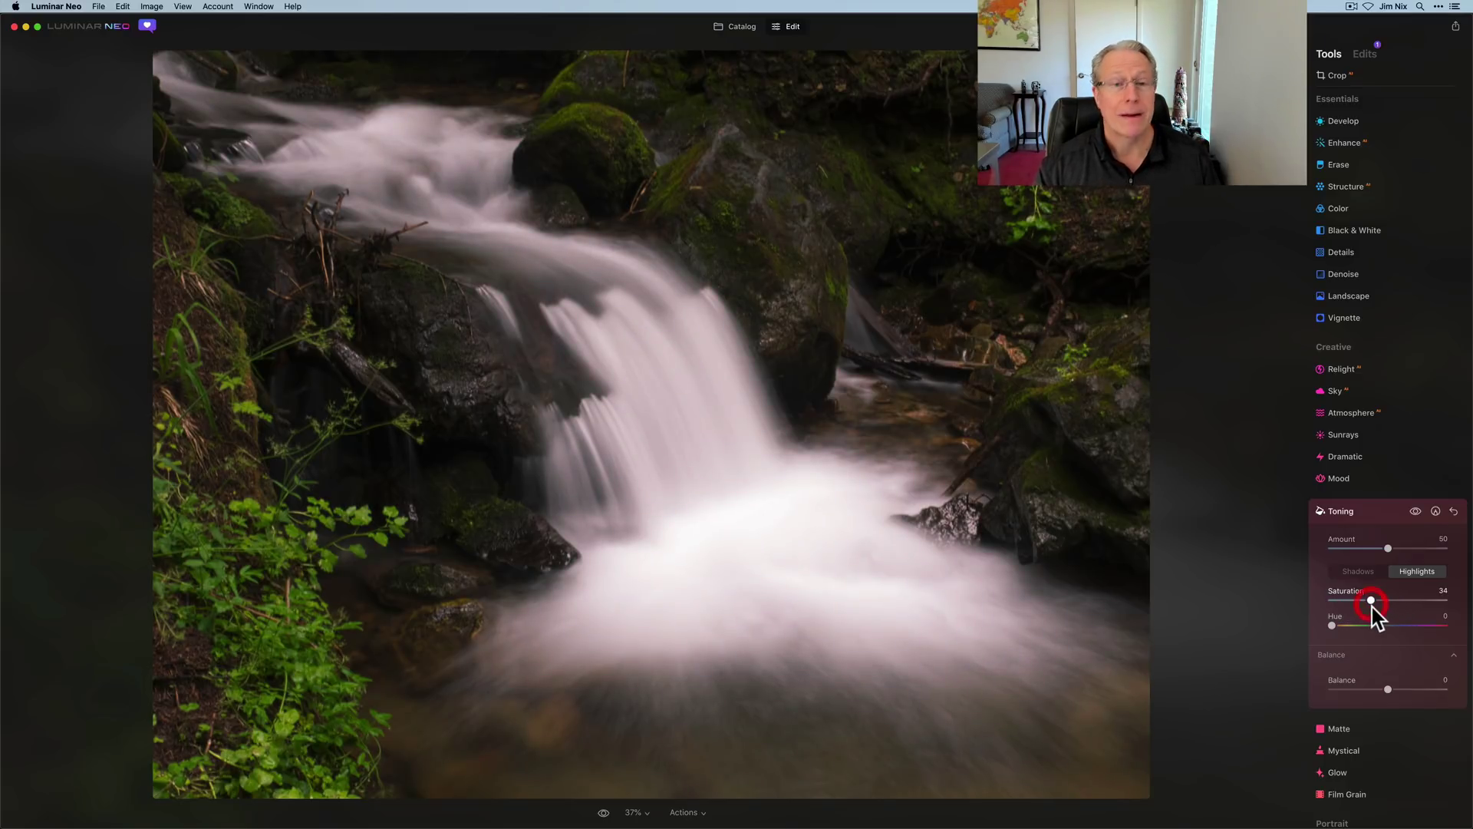
pyautogui.click(1372, 606)
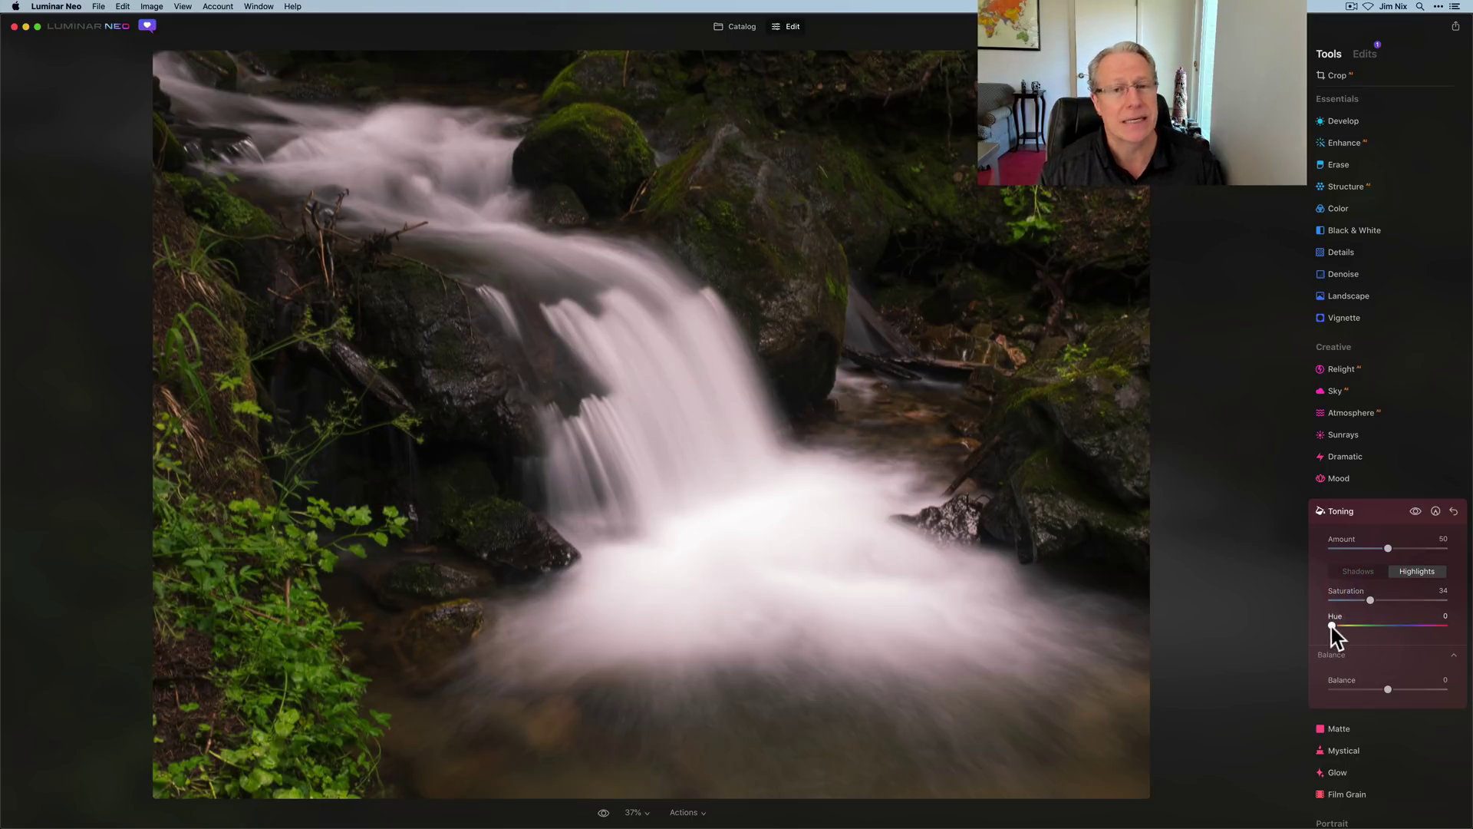
pyautogui.moveTo(1332, 625); pyautogui.dragTo(1403, 627)
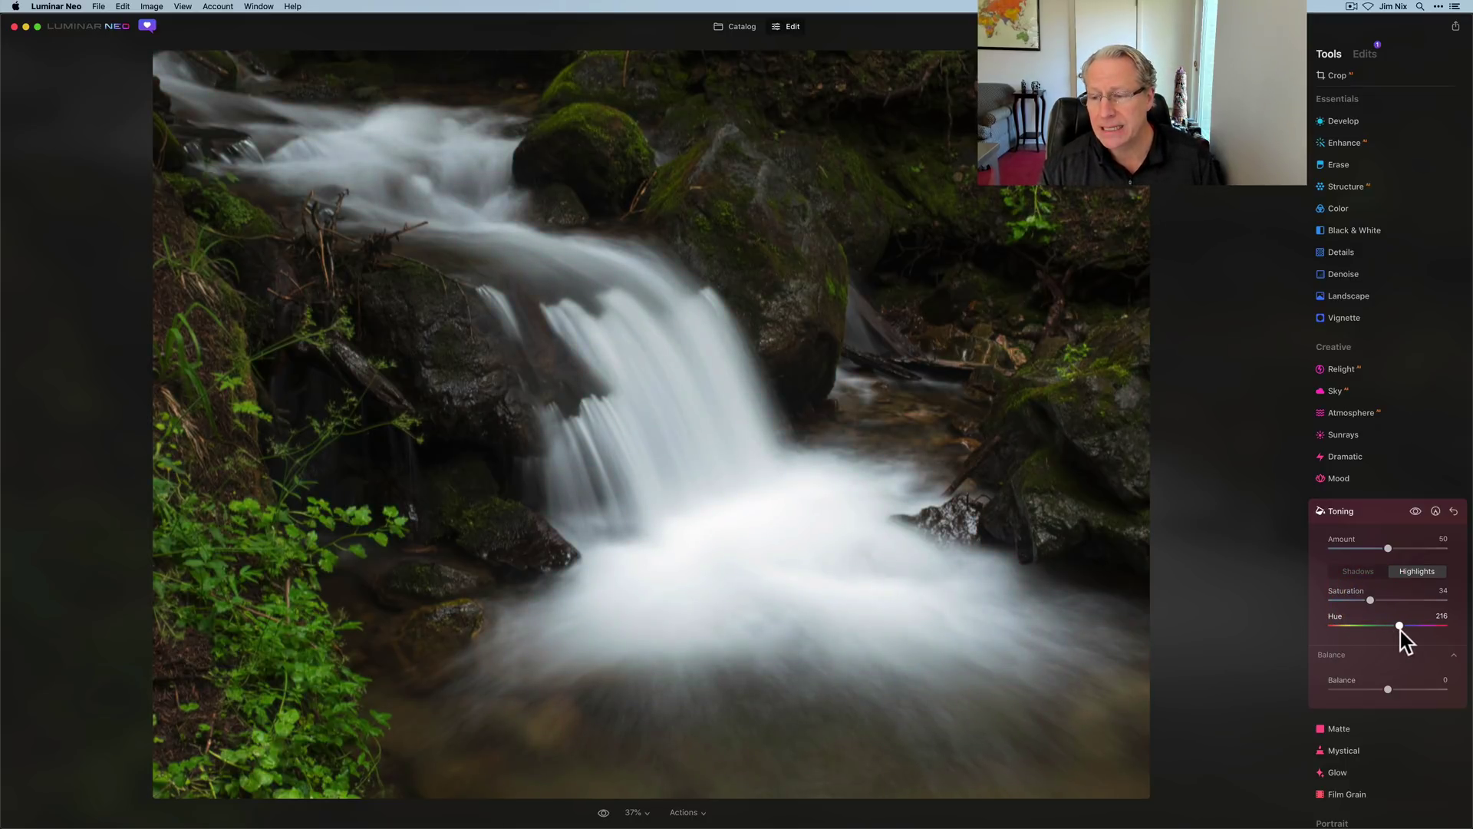
pyautogui.click(1404, 627)
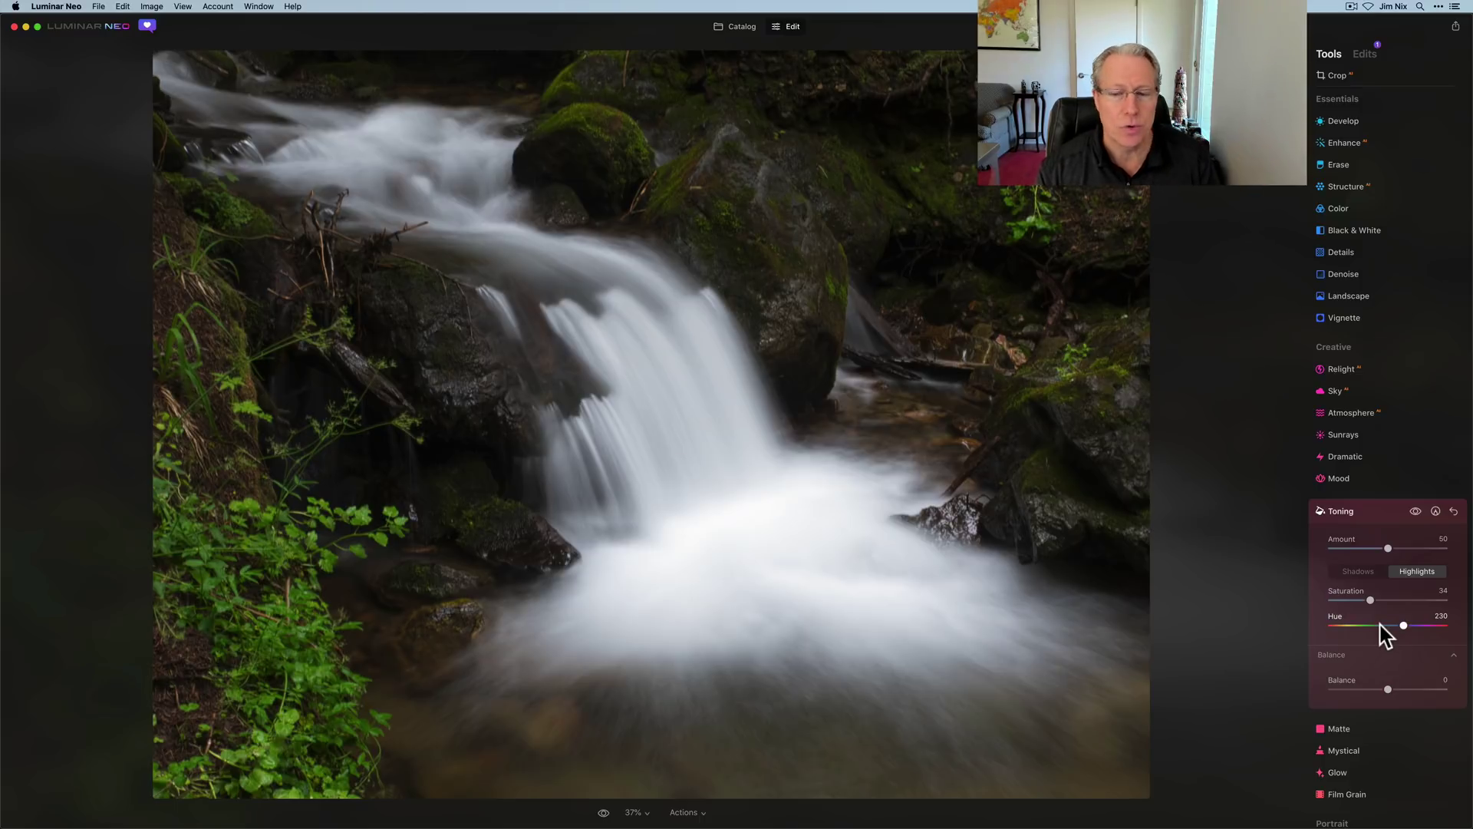
pyautogui.moveTo(1370, 600)
pyautogui.mouseDown()
pyautogui.moveTo(1452, 602)
pyautogui.moveTo(1393, 600)
pyautogui.mouseUp()
pyautogui.moveTo(1391, 593); pyautogui.dragTo(1396, 594)
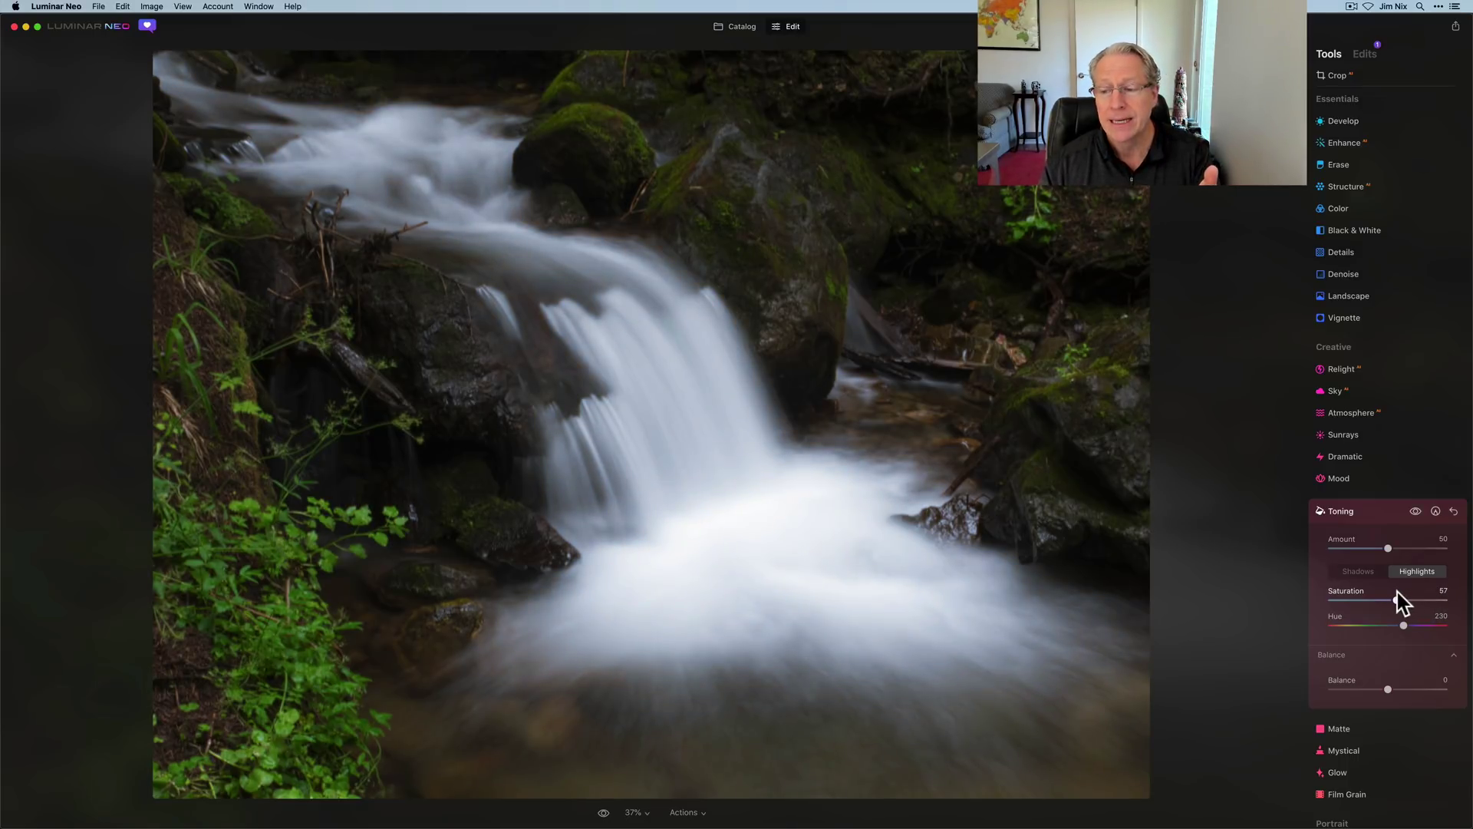
pyautogui.click(1395, 592)
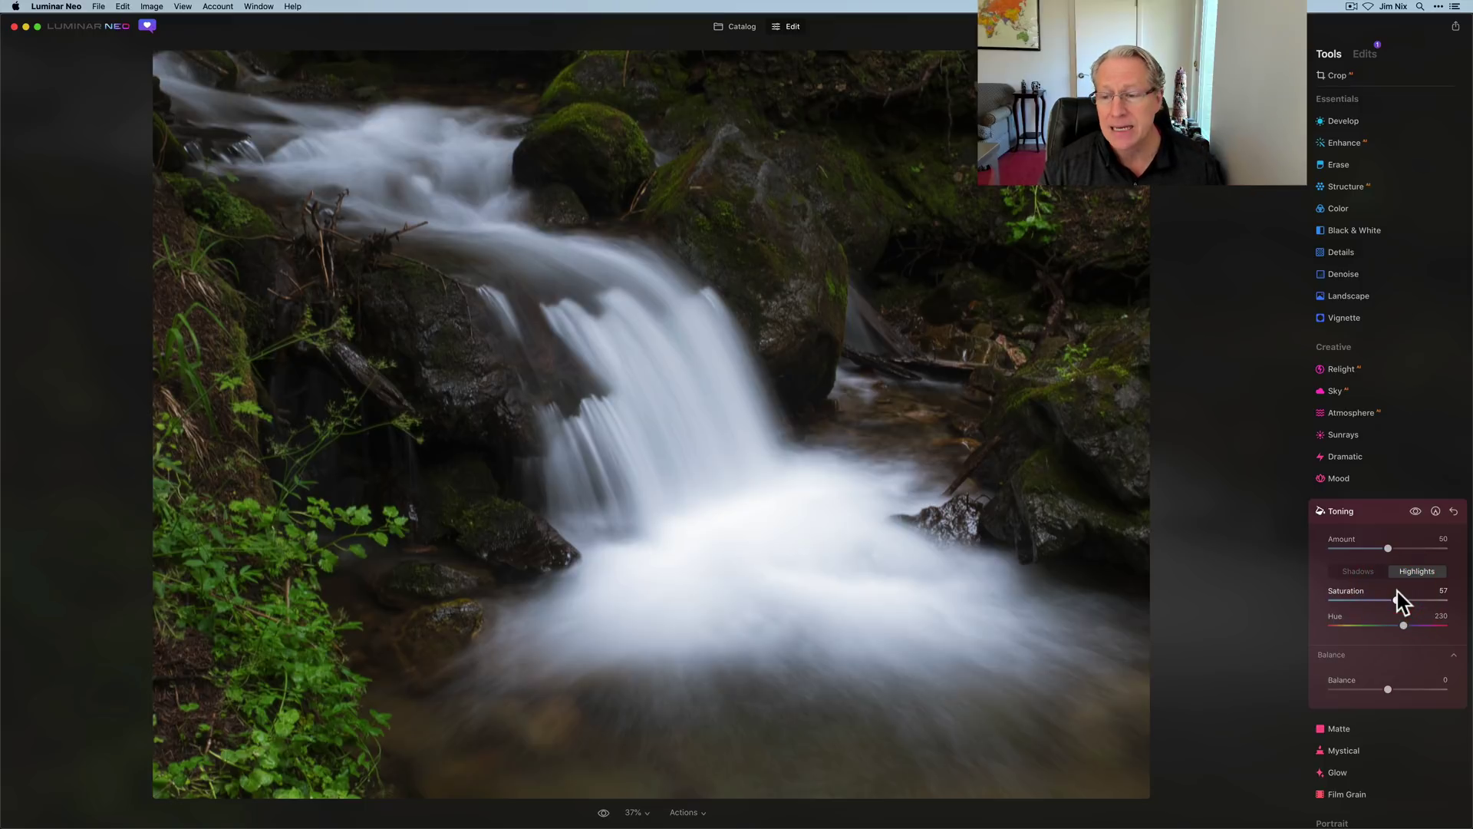
# Tint the waterfall's shadows blue-green, with Toning shadow Saturation 53 and Hue 209.
pyautogui.click(1359, 572)
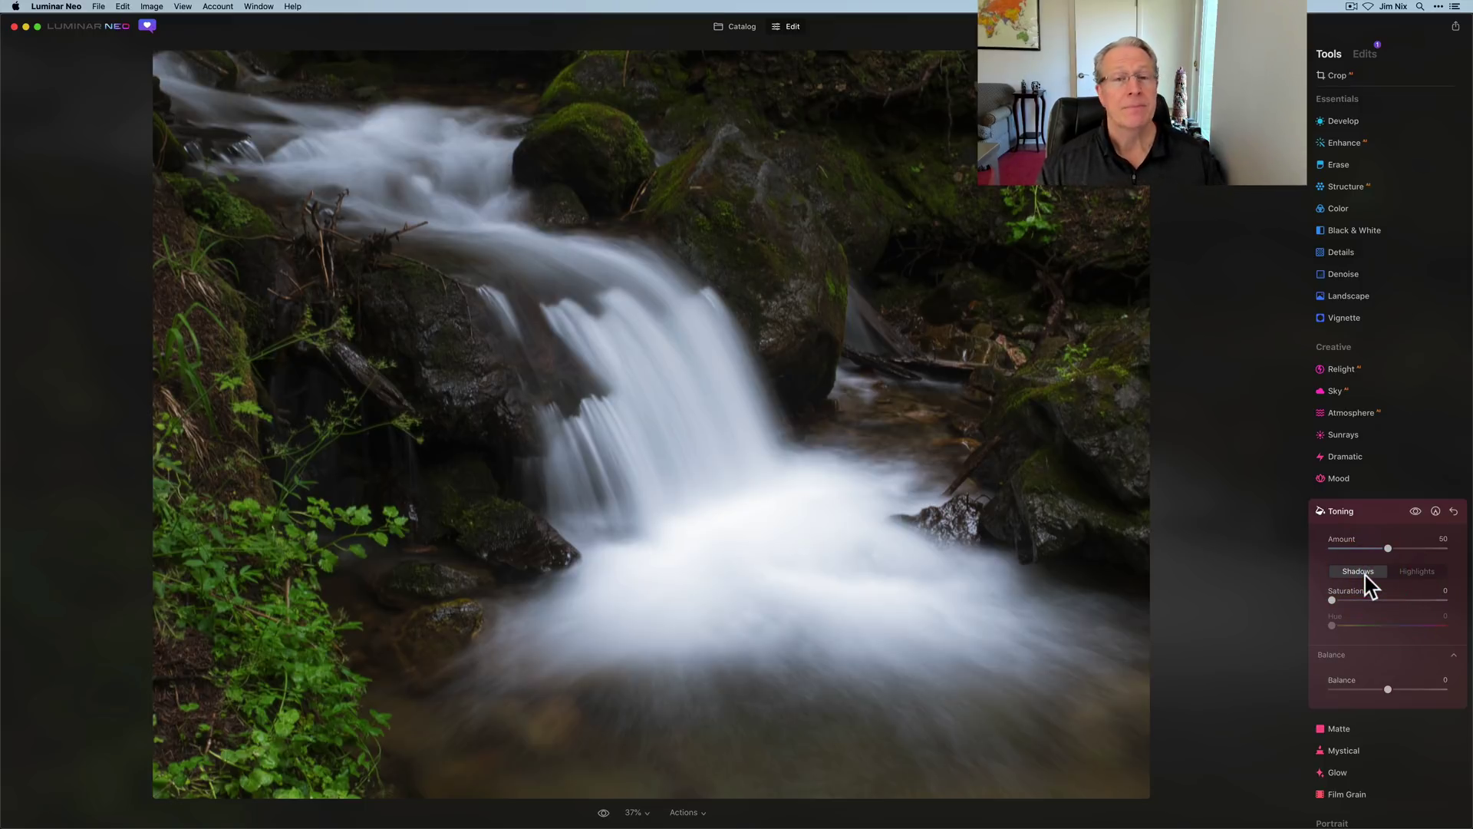
pyautogui.click(1334, 601)
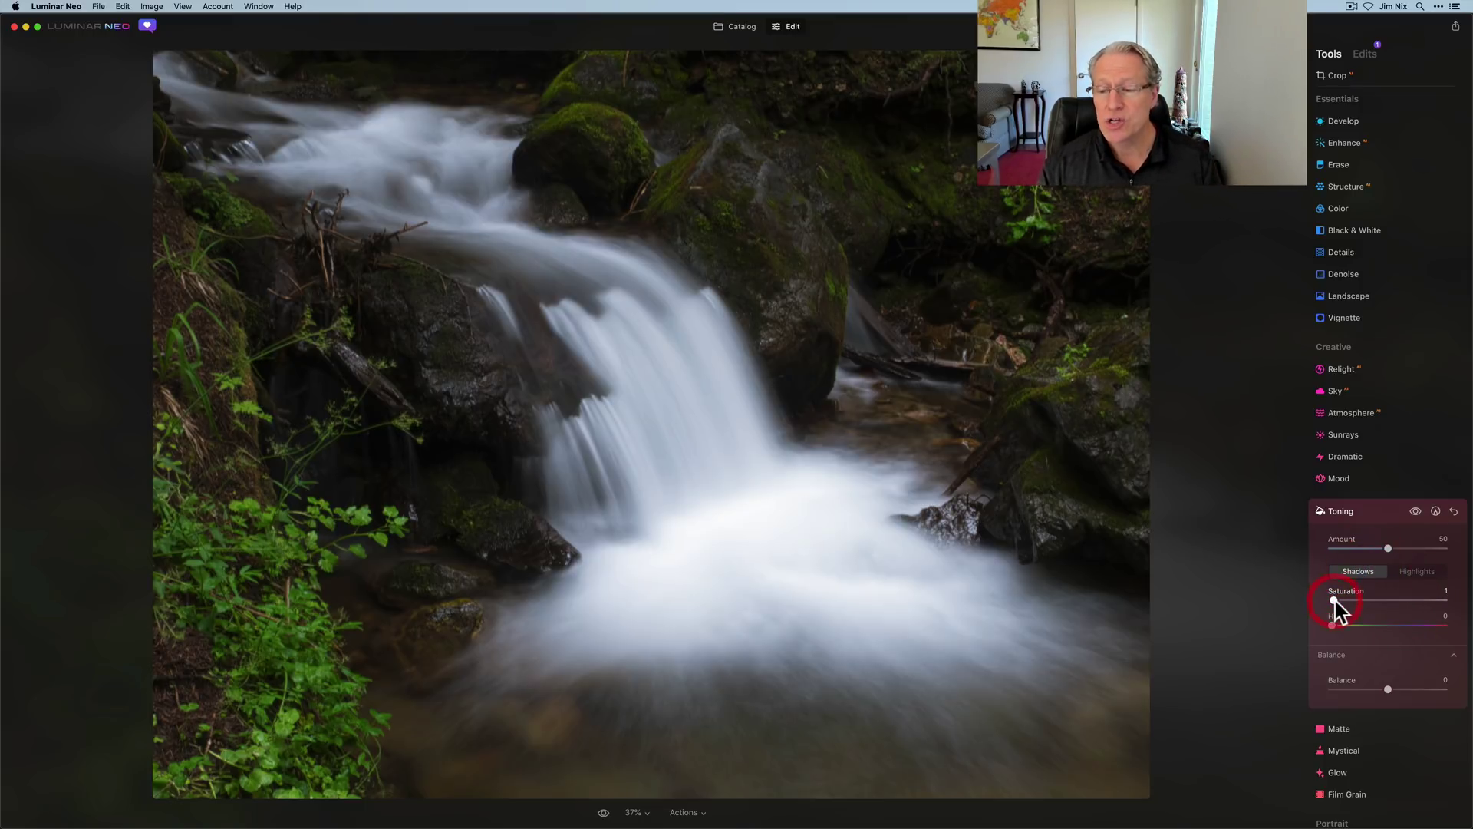
pyautogui.moveTo(1329, 624); pyautogui.dragTo(1362, 625)
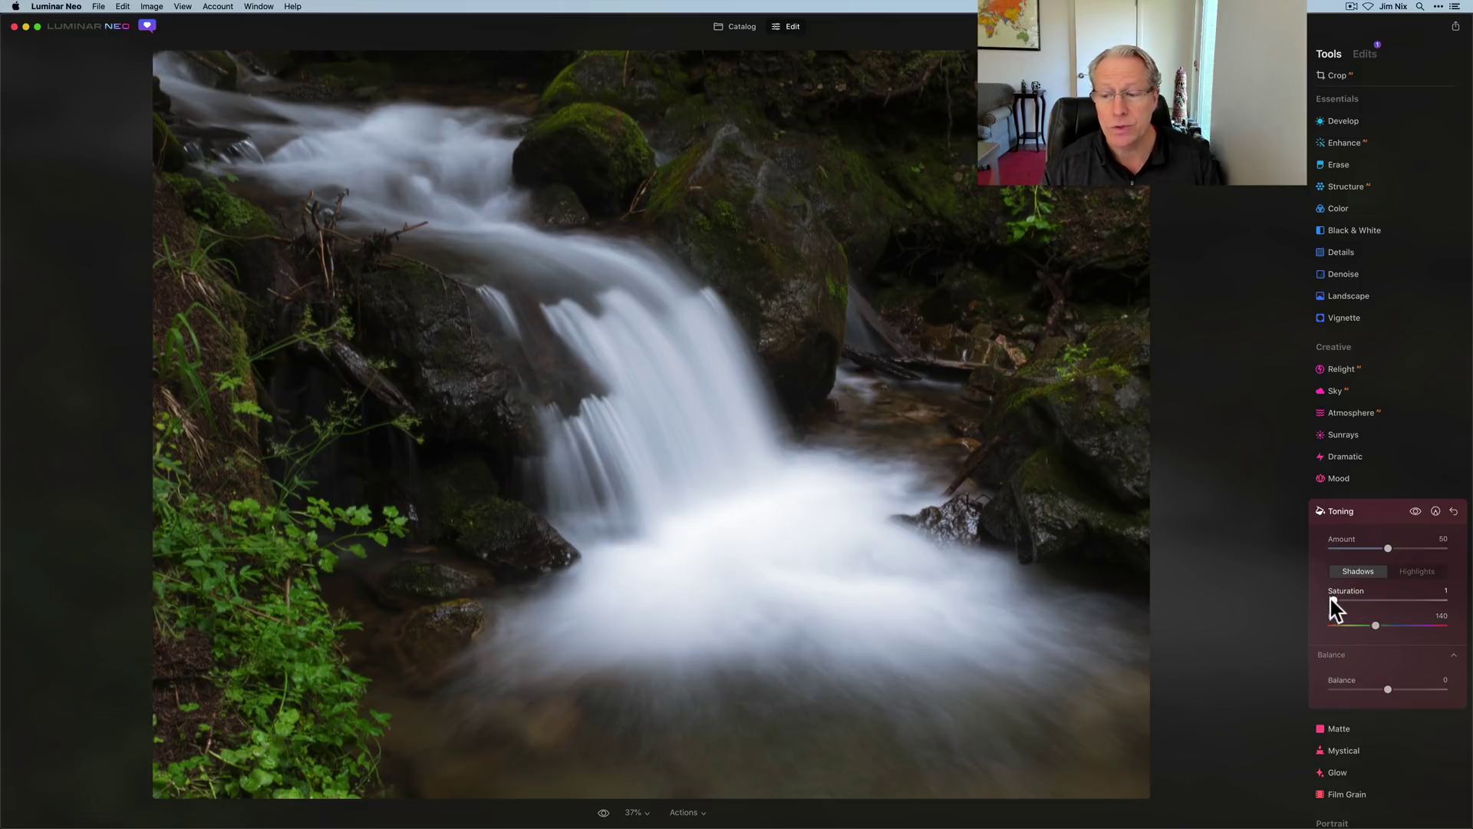
pyautogui.moveTo(1334, 601); pyautogui.dragTo(1379, 600)
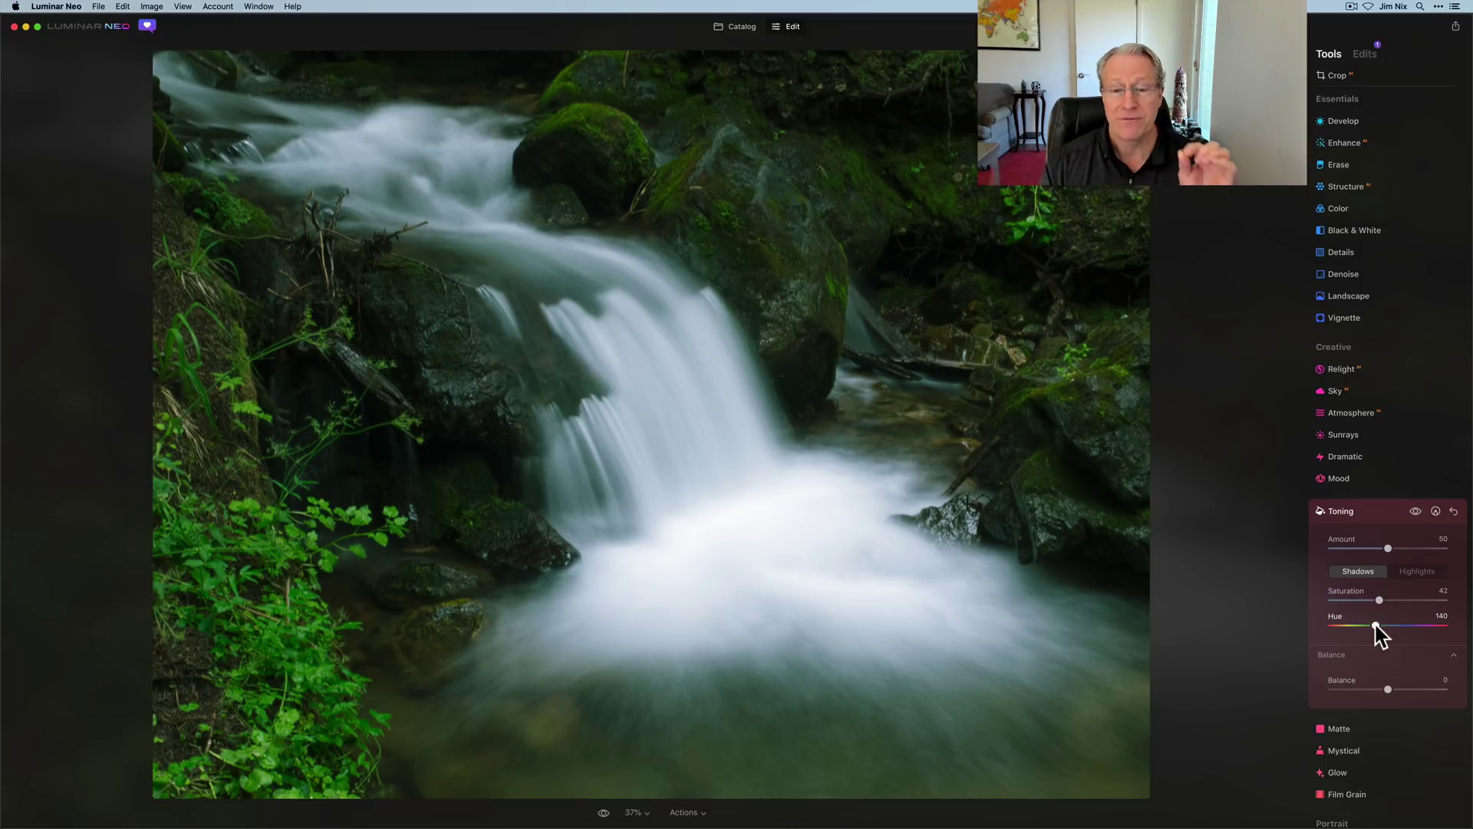
pyautogui.moveTo(1374, 625); pyautogui.dragTo(1394, 624)
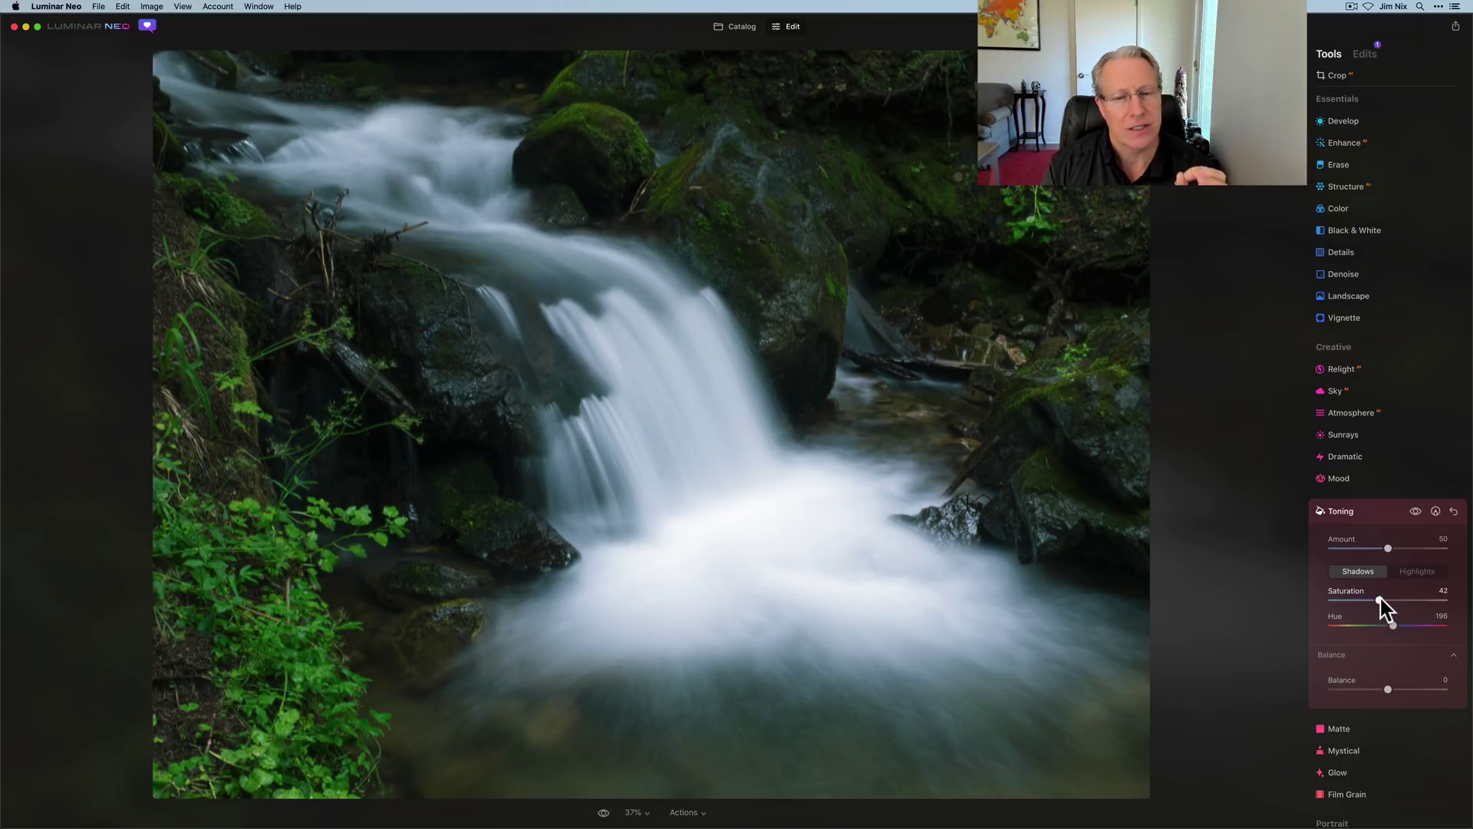
pyautogui.moveTo(1379, 600); pyautogui.dragTo(1391, 599)
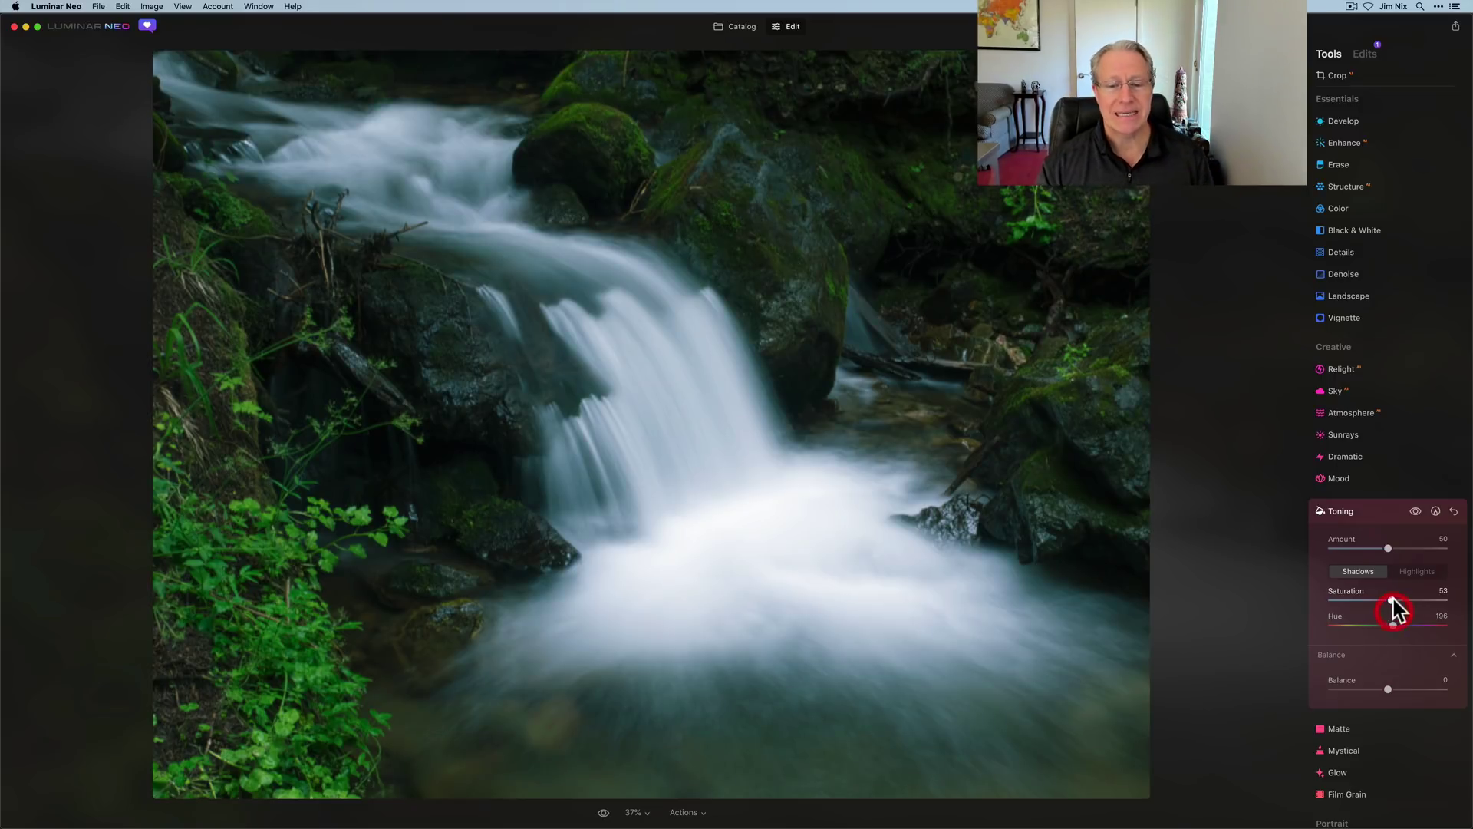
pyautogui.moveTo(1394, 625); pyautogui.dragTo(1398, 625)
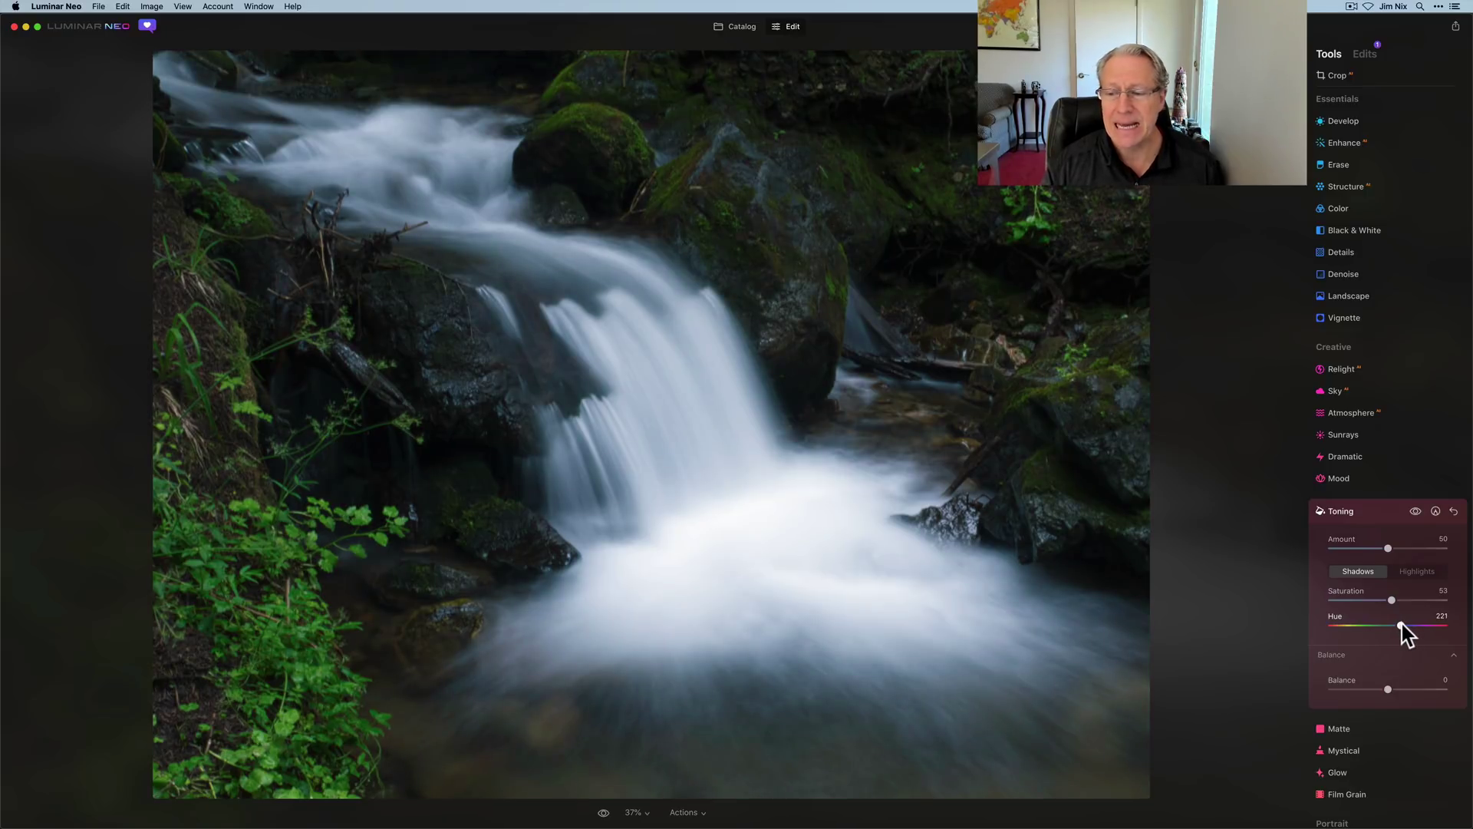
pyautogui.moveTo(1400, 626); pyautogui.dragTo(1398, 625)
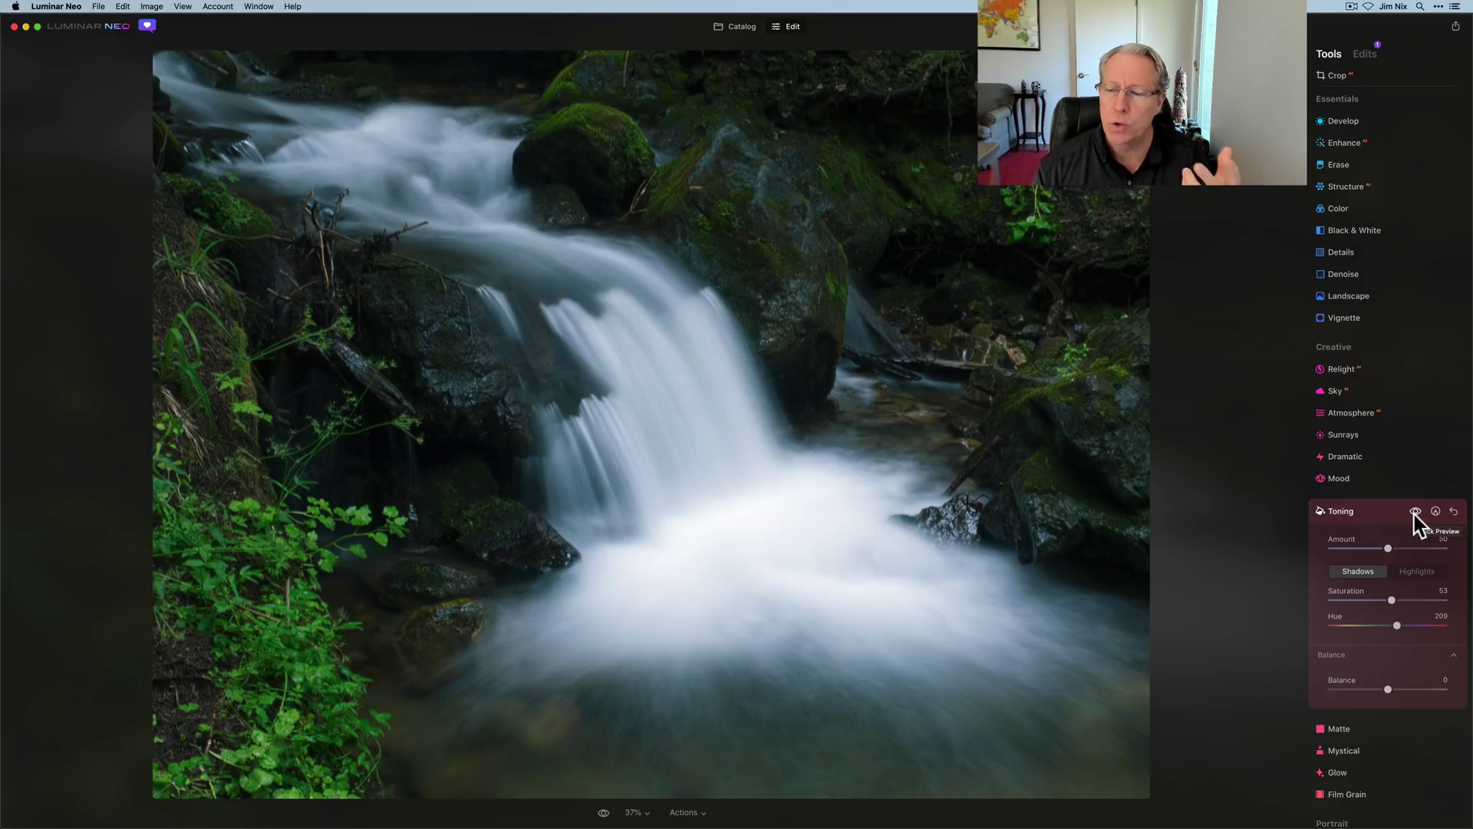
pyautogui.click(1415, 512)
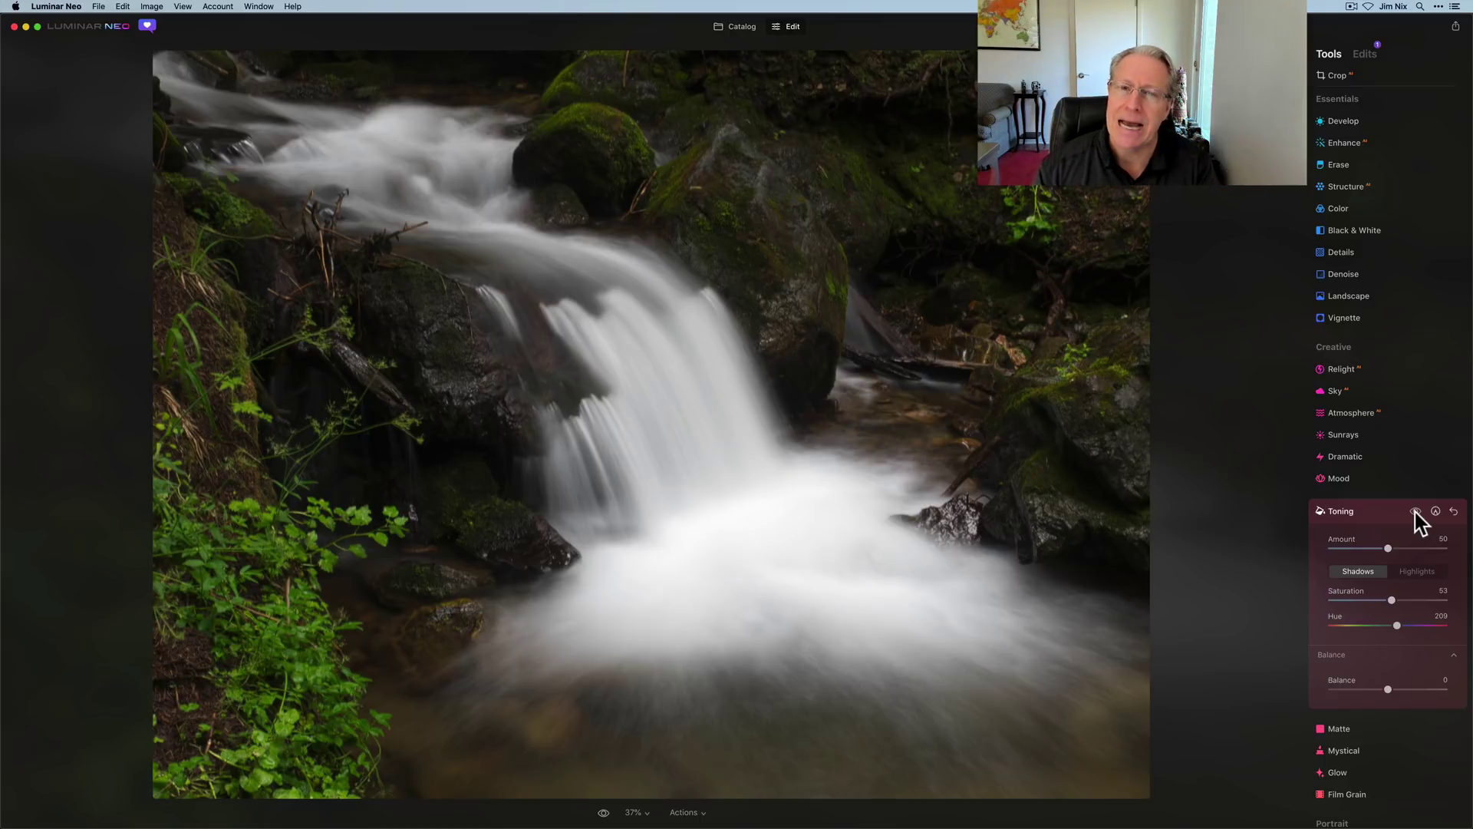
pyautogui.click(1415, 511)
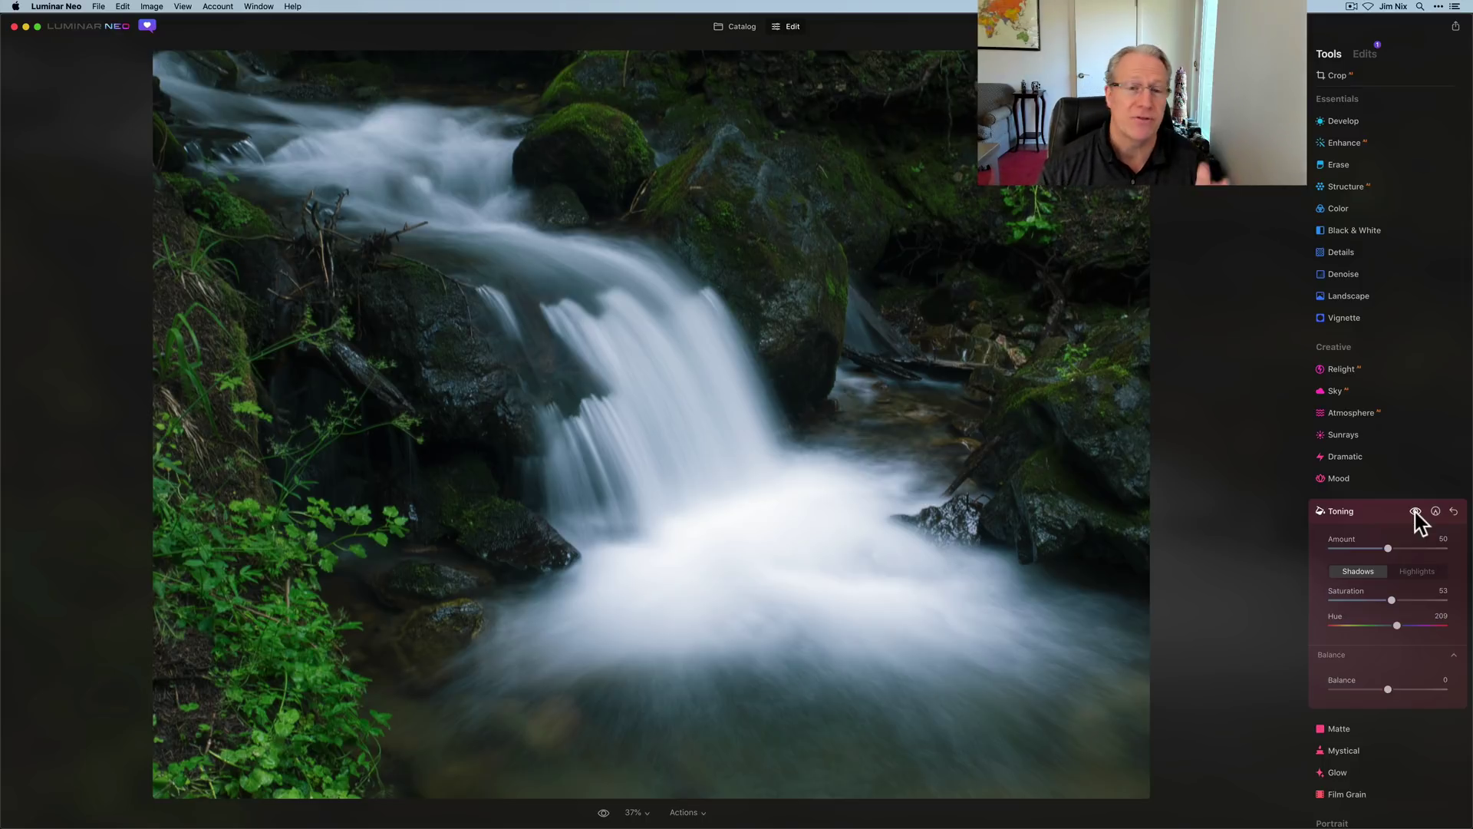
pyautogui.click(1415, 512)
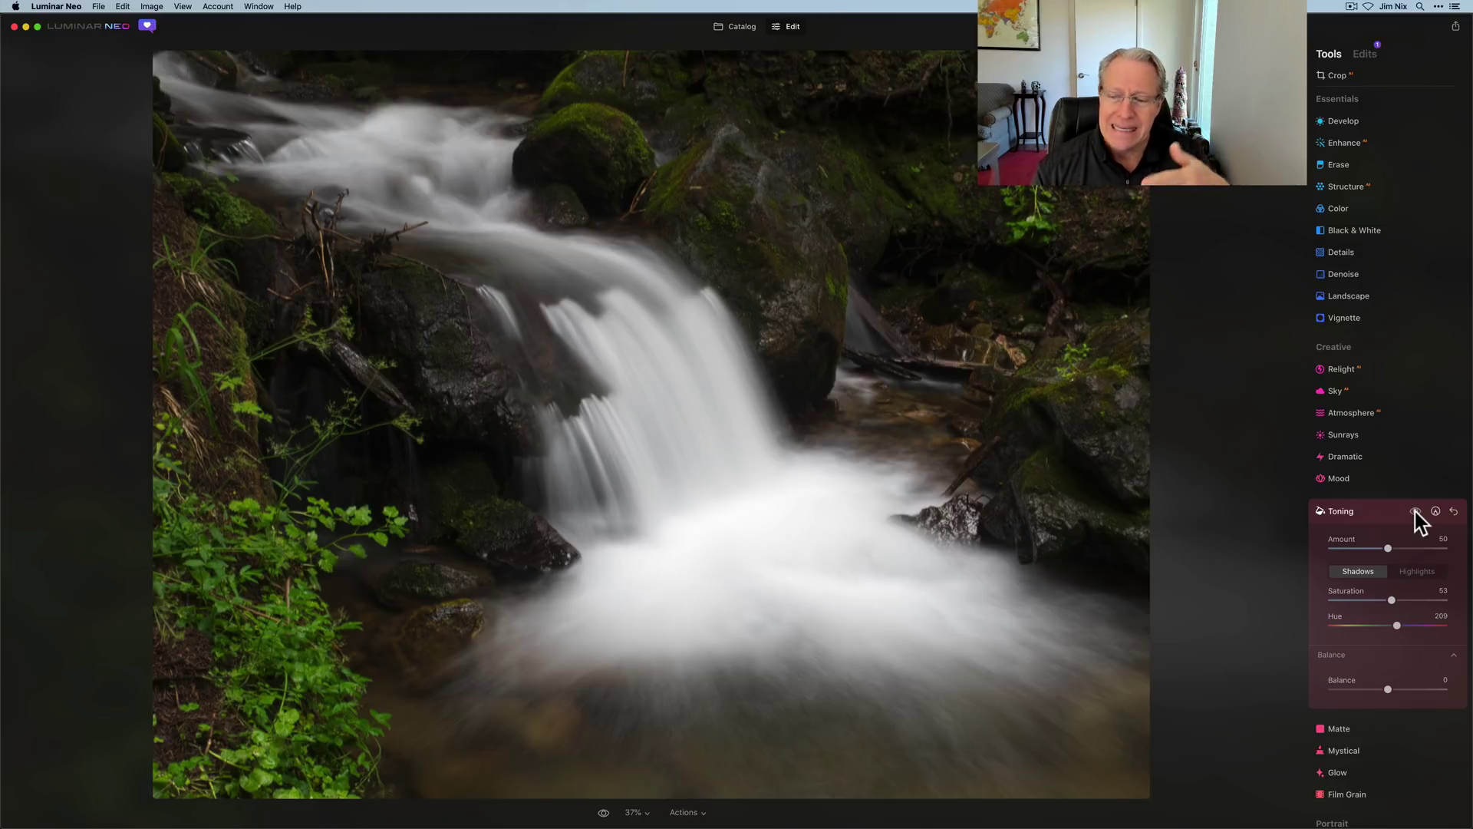
pyautogui.click(1416, 511)
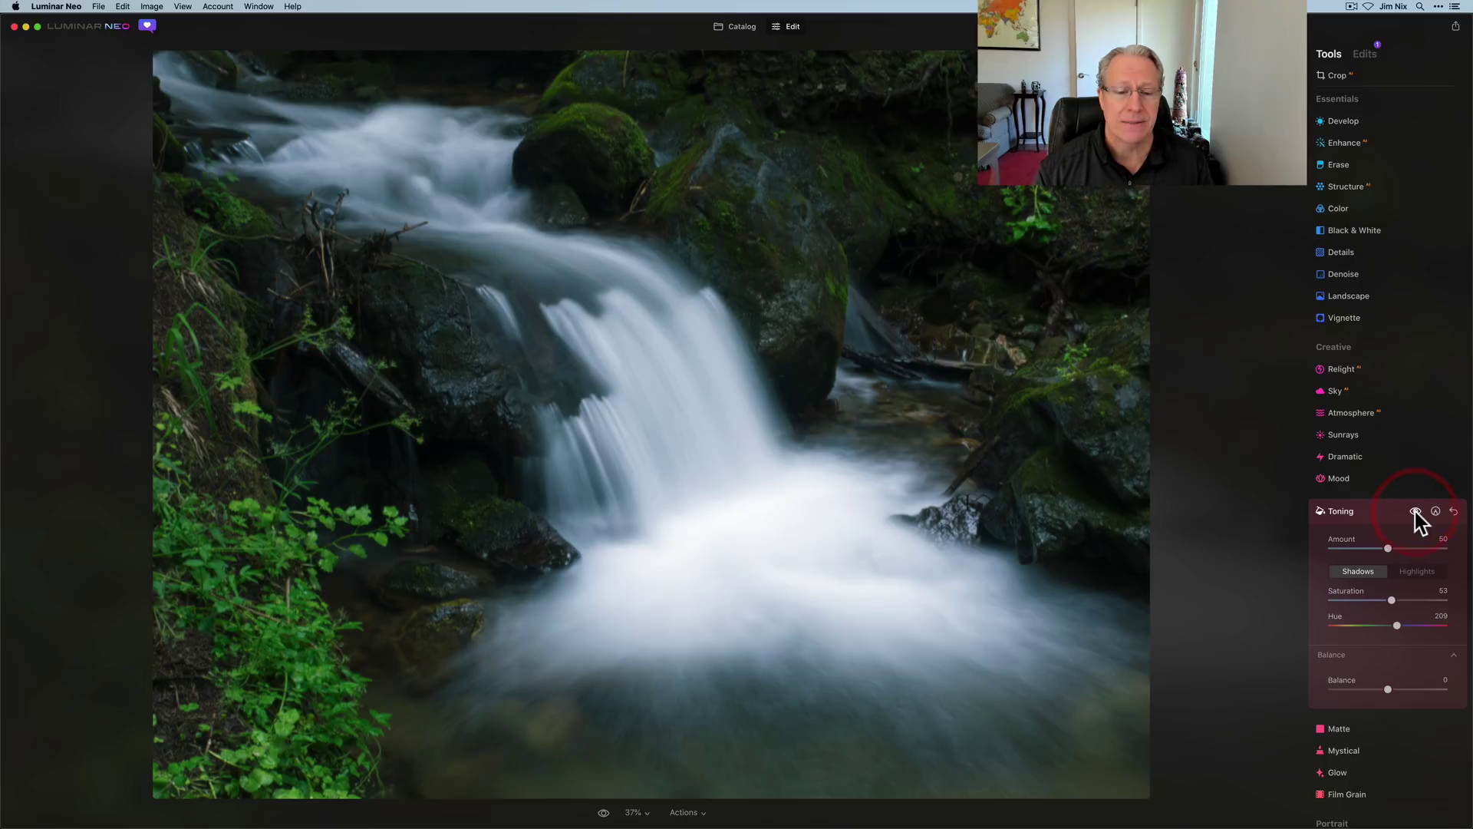